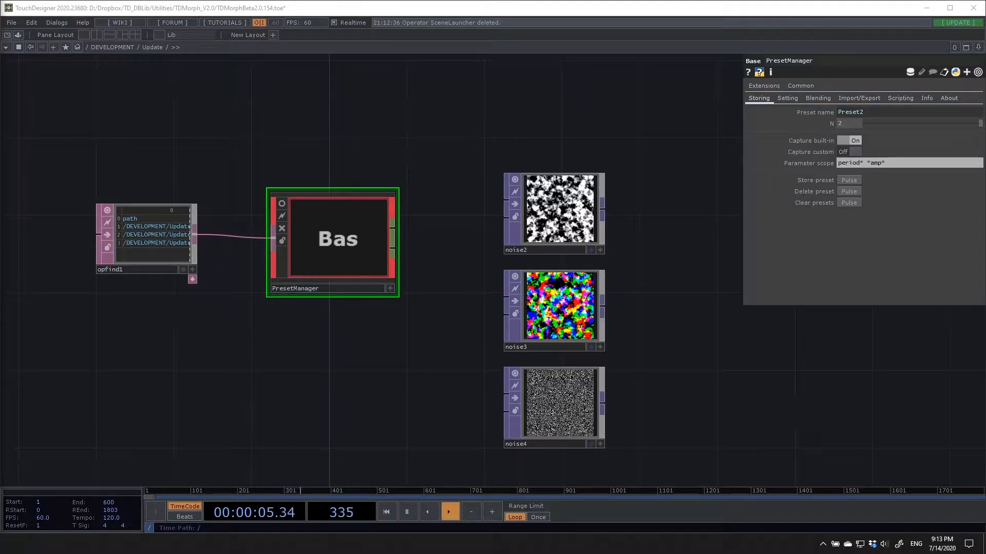
Open the TDMorph container's panel in a floating window and place it to the right of the operators
left_click_drag(408, 194, 275, 482)
right_click(227, 163)
left_click(242, 139)
left_click_drag(255, 10, 718, 129)
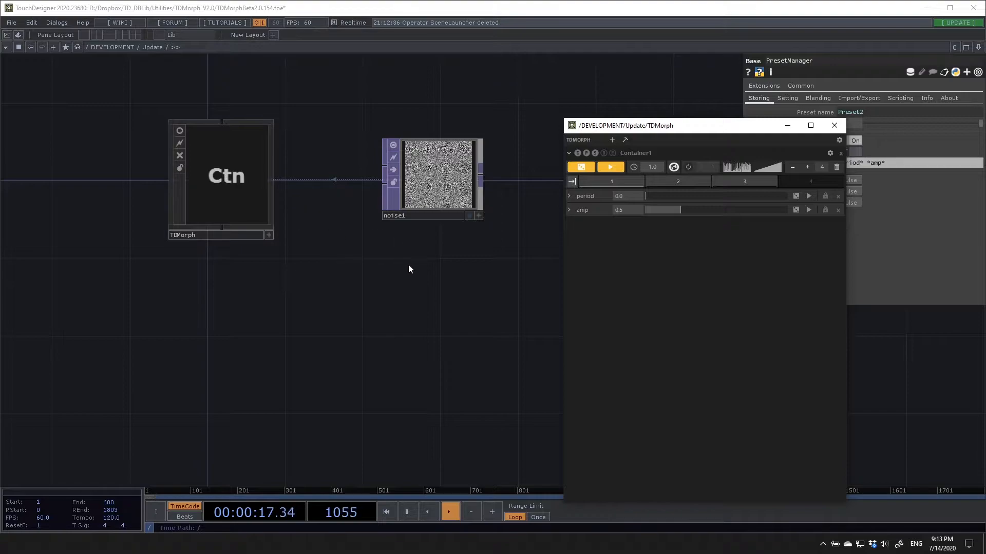
left_click_drag(644, 130, 708, 105)
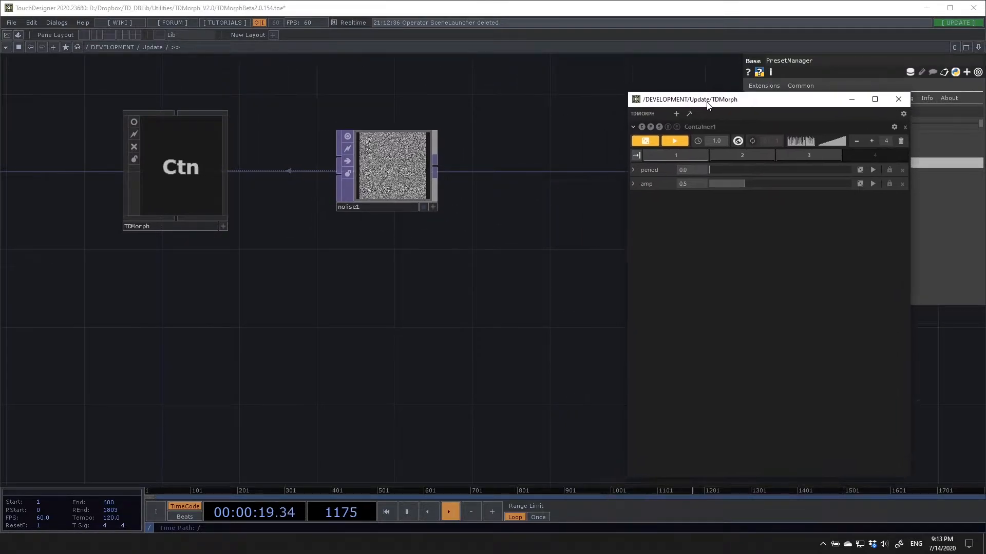
Create a Scene Launcher from the TDMorph panel's tool list
left_click(690, 115)
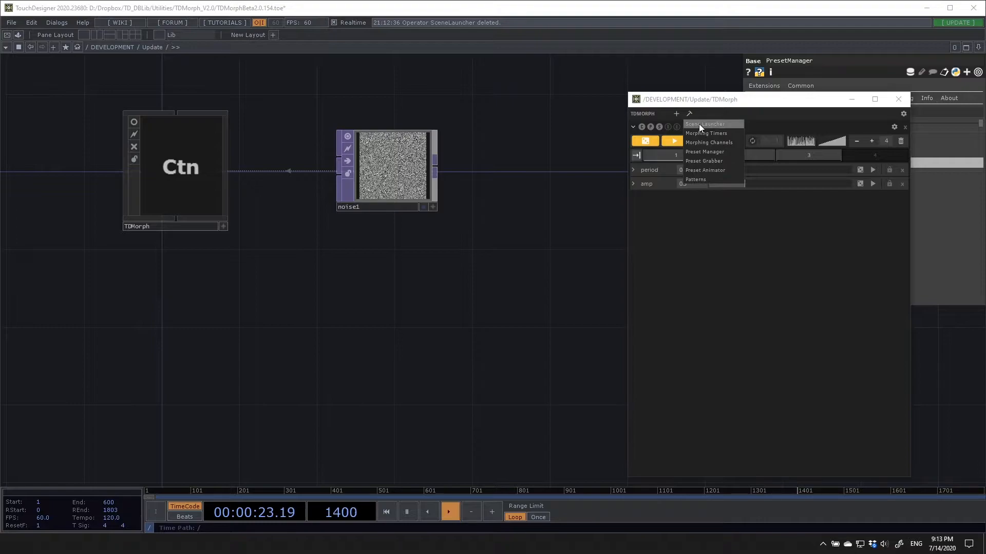
left_click(698, 124)
left_click_drag(443, 233, 403, 213)
Open the SceneLauncher panel in its own window and place it side by side with the TDMorph window below the operators
right_click(231, 269)
left_click(251, 248)
left_click_drag(280, 160, 352, 340)
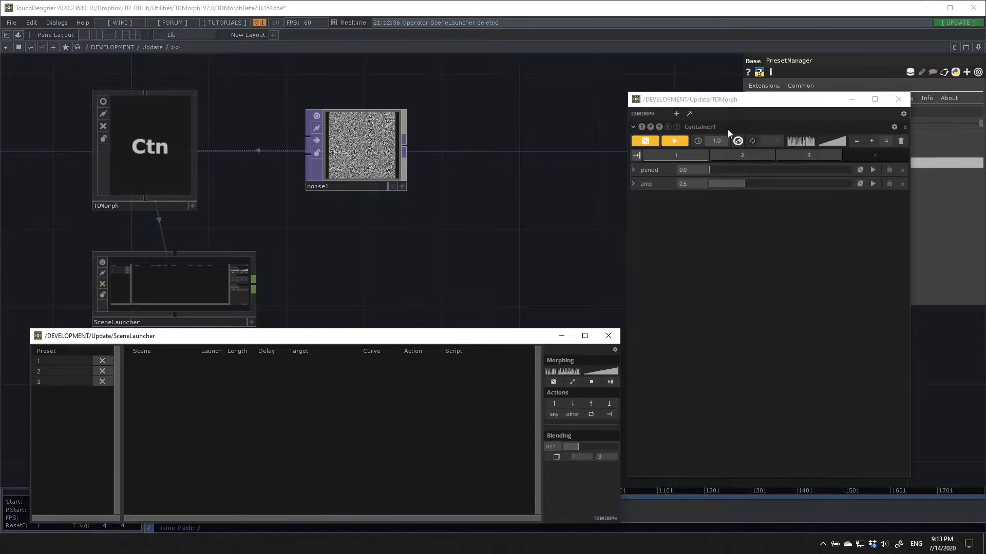
left_click_drag(756, 105, 765, 341)
left_click_drag(554, 223, 577, 194)
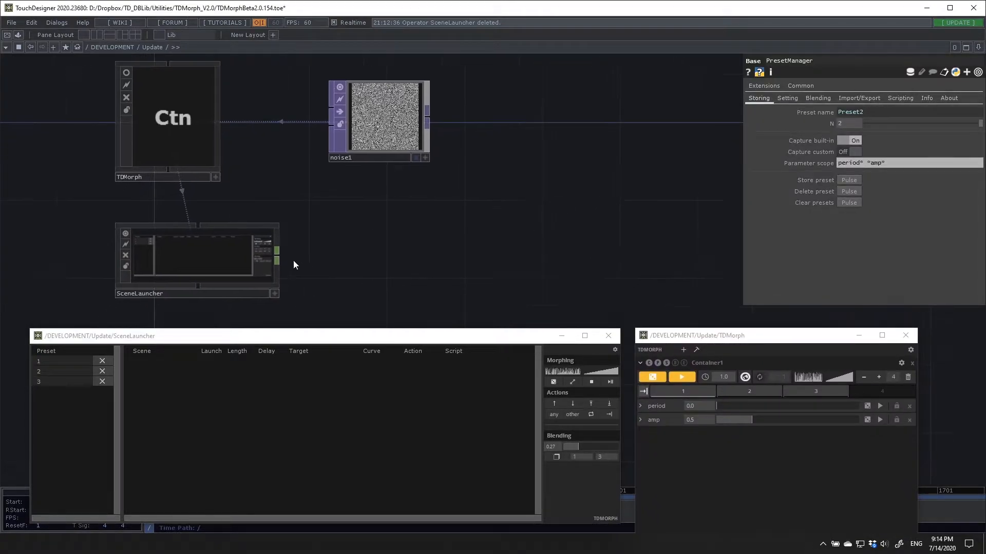
Examine the expression behind SceneLauncher's Preset manager parameter, widening the parameter area to read it in full
left_click(211, 248)
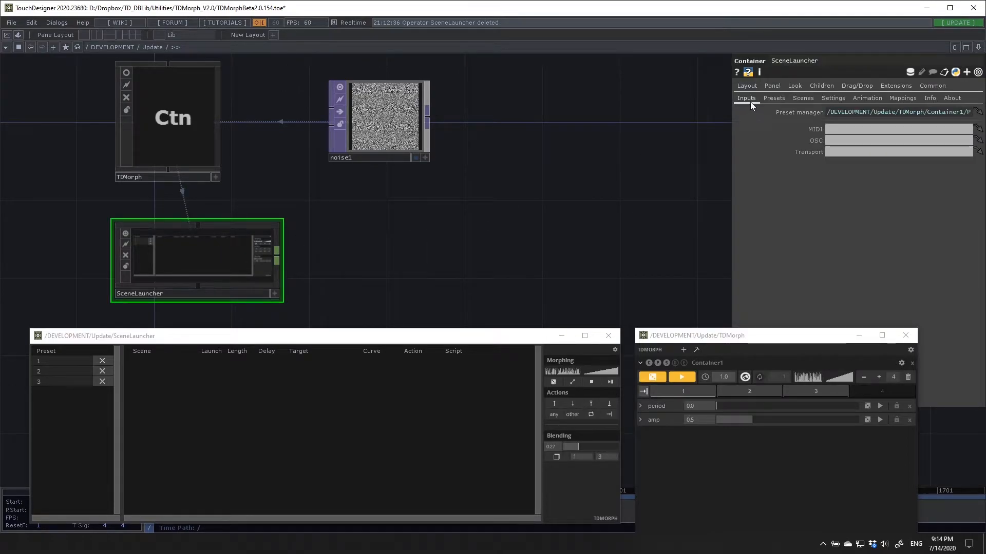
left_click(791, 114)
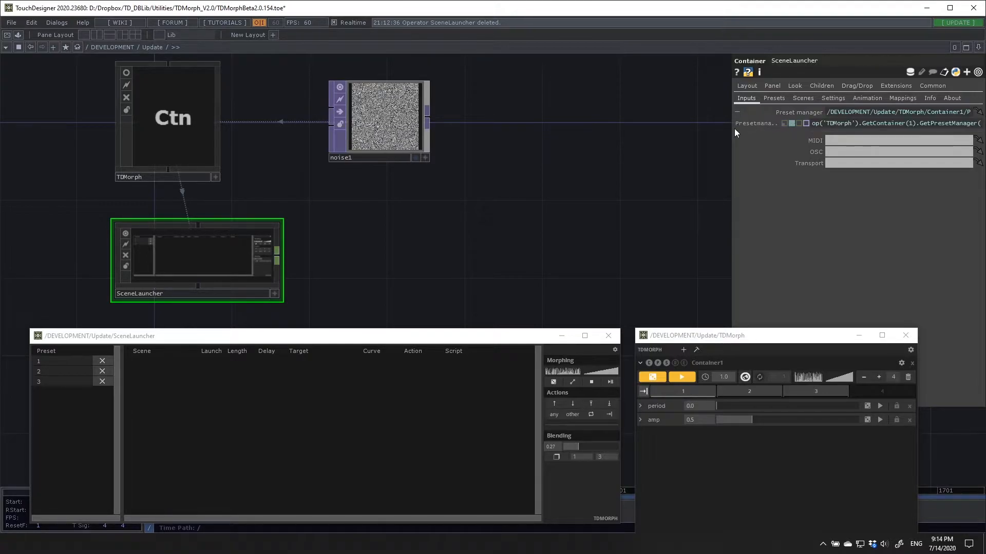
left_click_drag(733, 131, 538, 149)
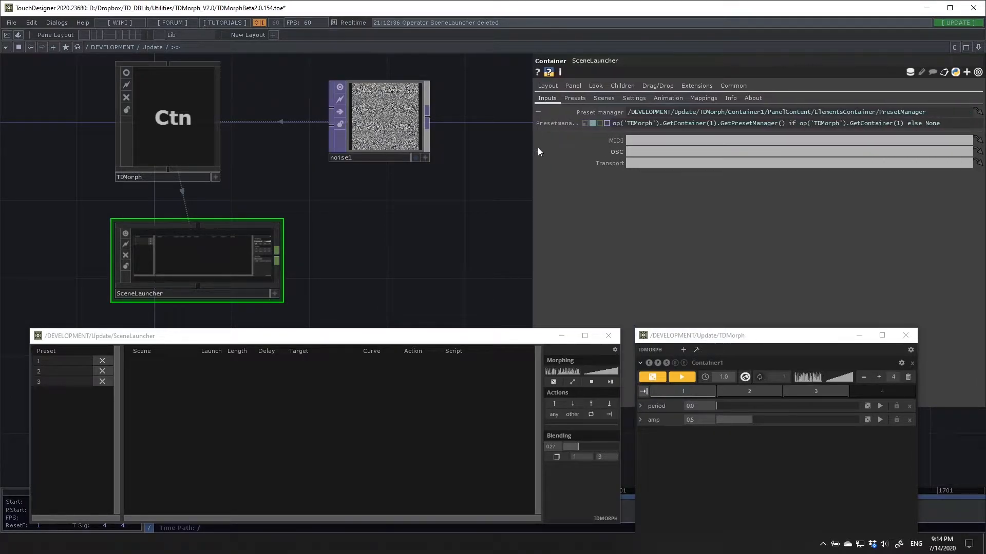
left_click(638, 125)
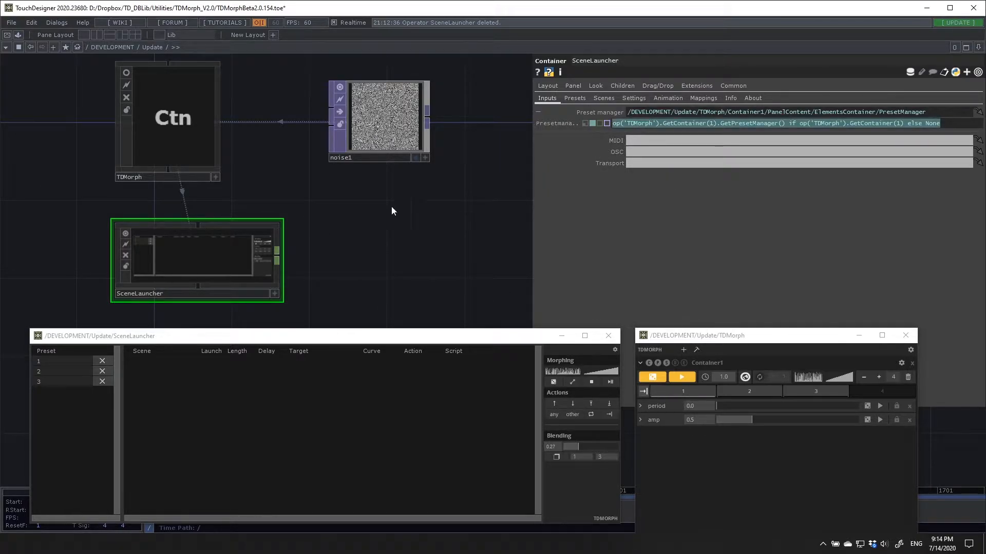
left_click(746, 125)
left_click_drag(784, 125, 721, 126)
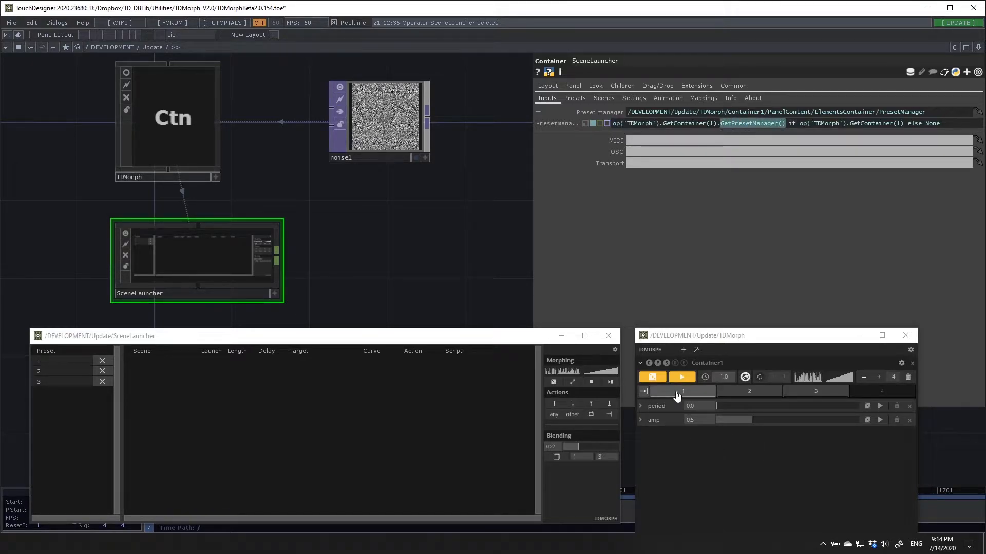
Randomize Container1's period and amp values and store them as preset 4
left_click(728, 364)
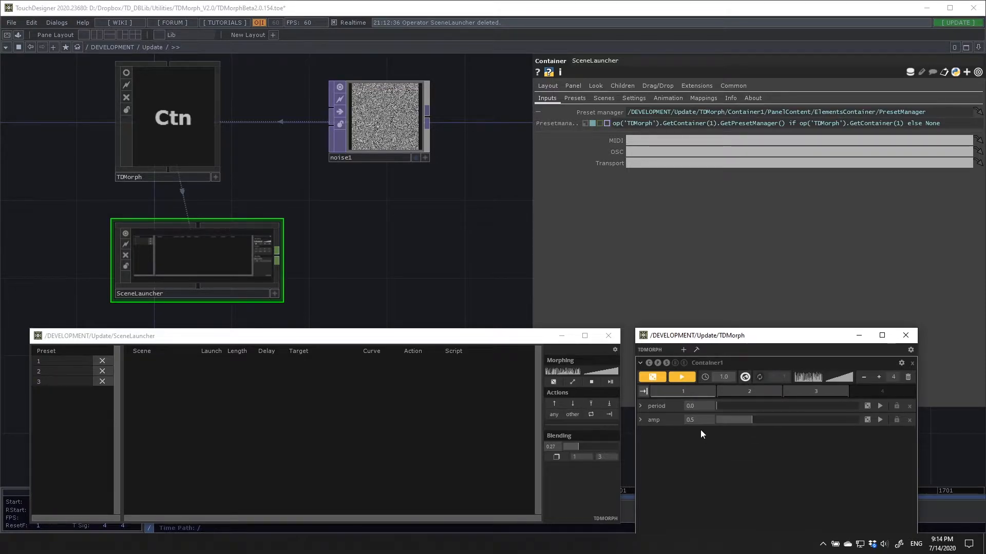
left_click(655, 380)
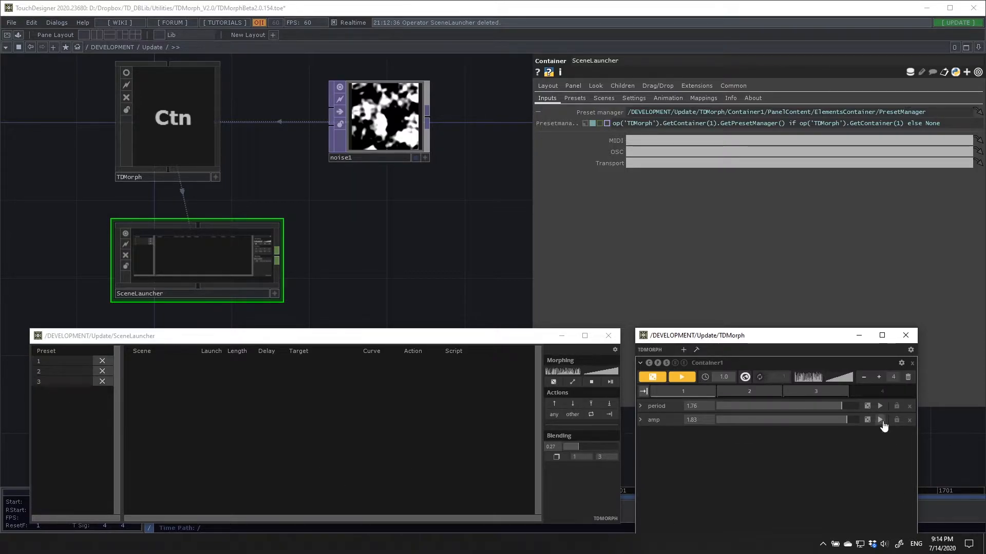
left_click(880, 392)
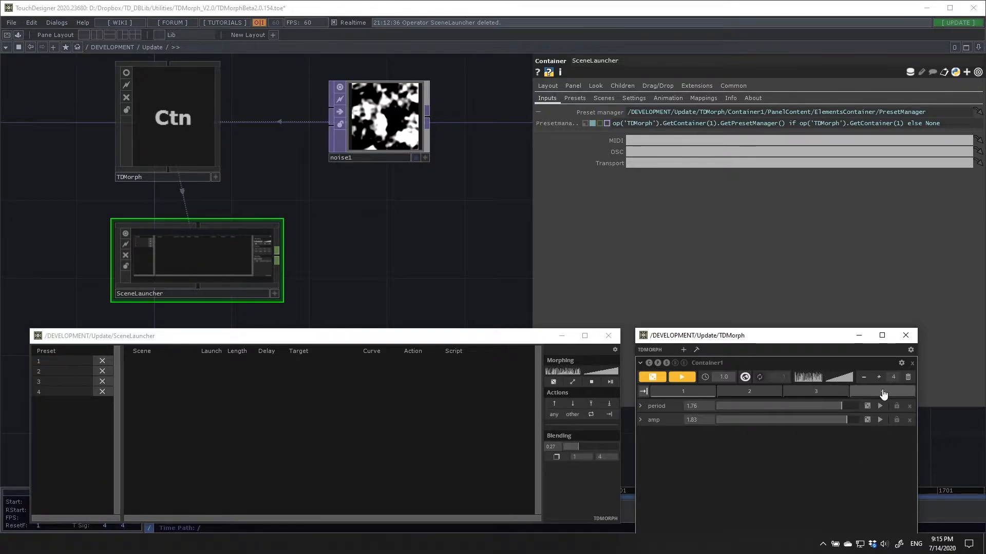
Delete preset 1 from the SceneLauncher's preset list and confirm the deletion
left_click(102, 361)
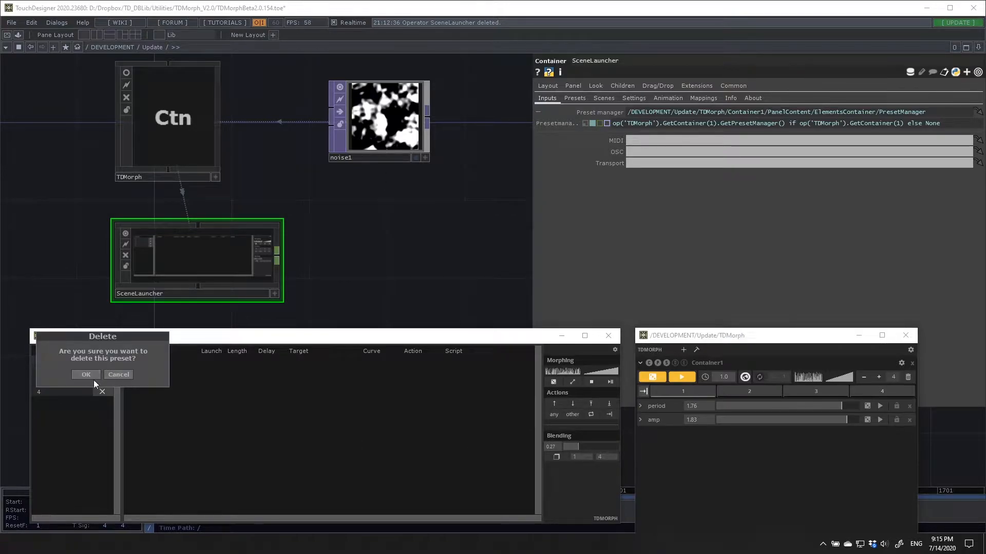
left_click(86, 375)
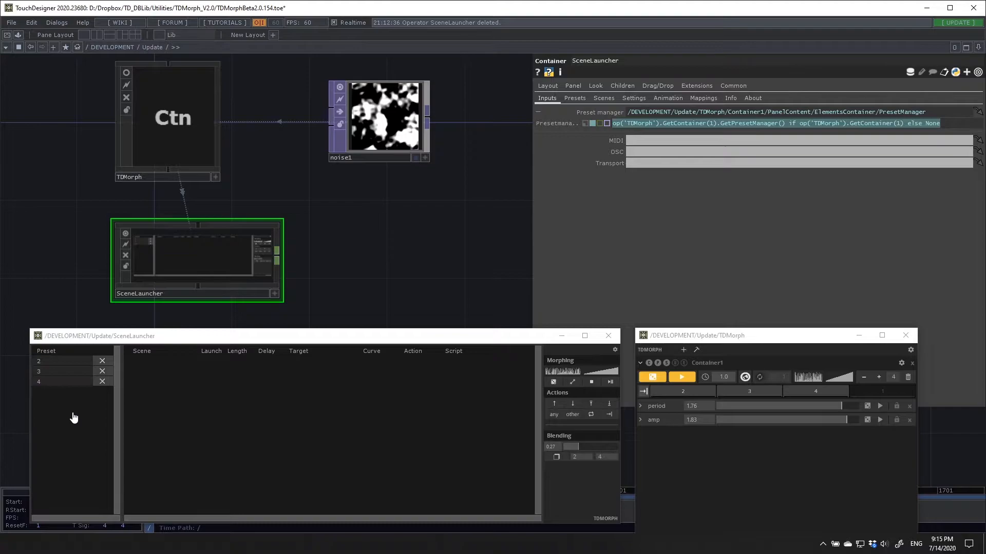
left_click(421, 215)
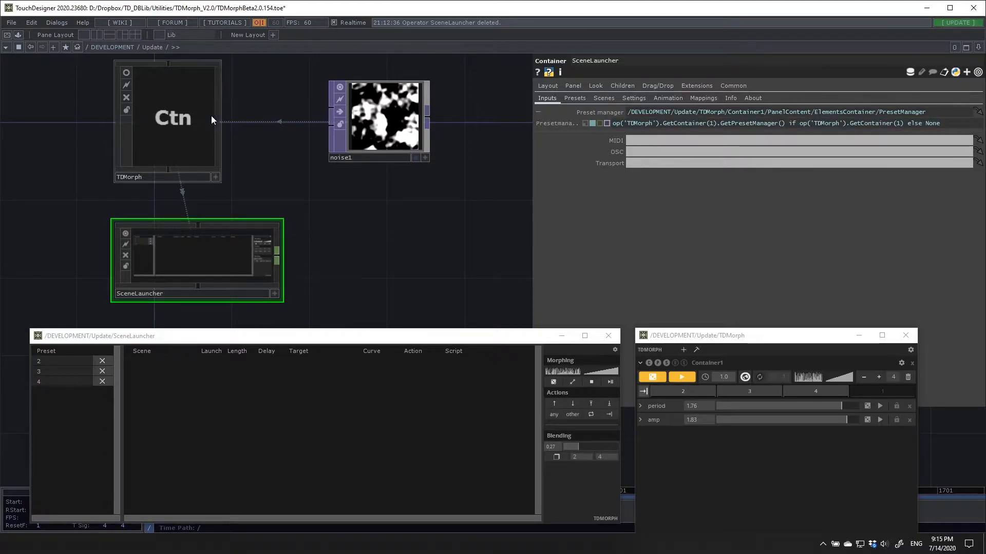
Examine the TDMorph container's input parameters and the separate PresetManager network below it
left_click(177, 128)
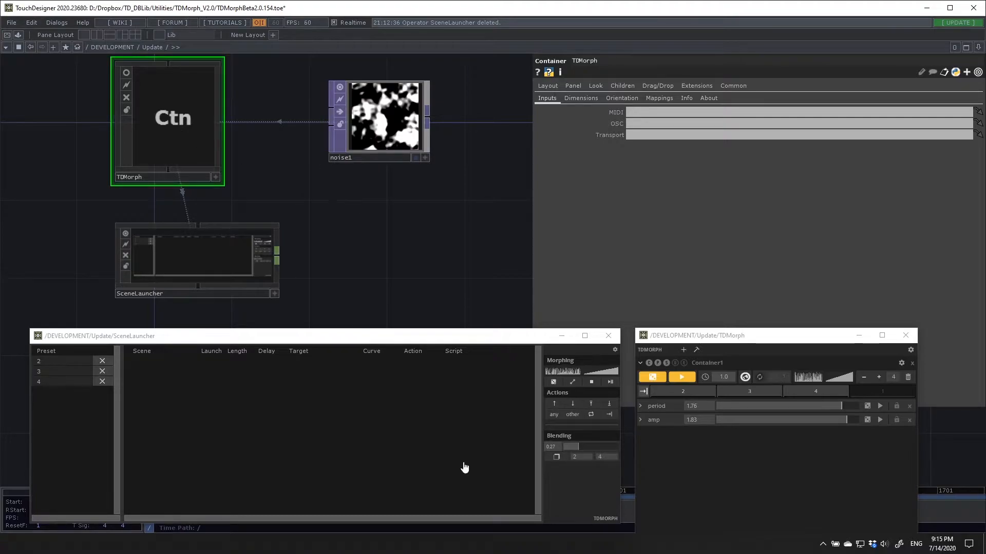
left_click(396, 442)
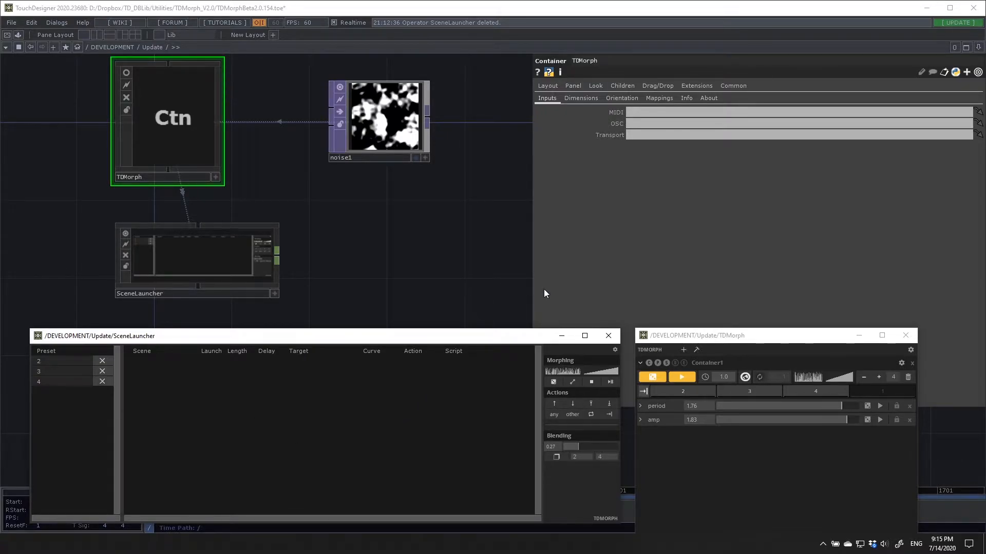
left_click(557, 100)
left_click_drag(410, 207, 379, 121)
scroll(376, 145, "down", 3)
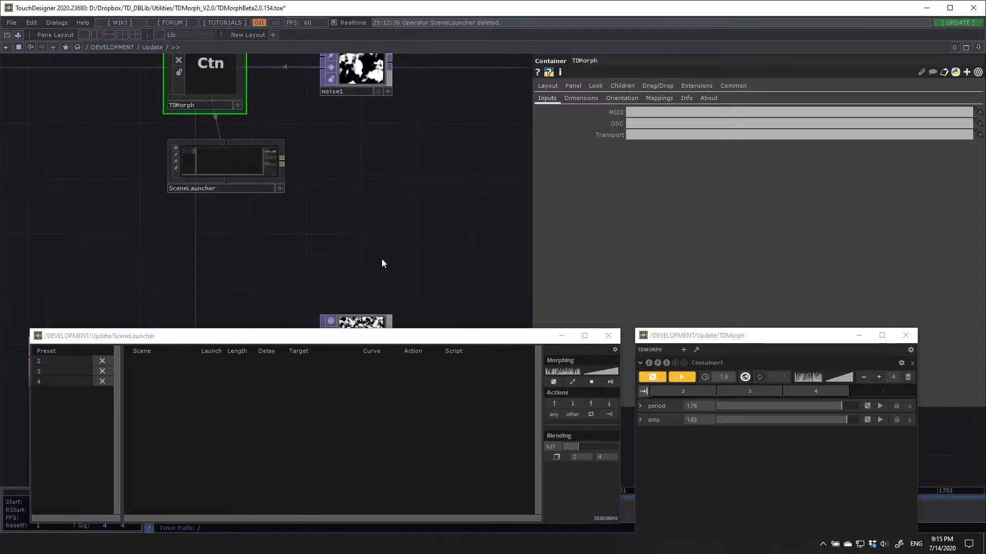
left_click_drag(382, 262, 355, 134)
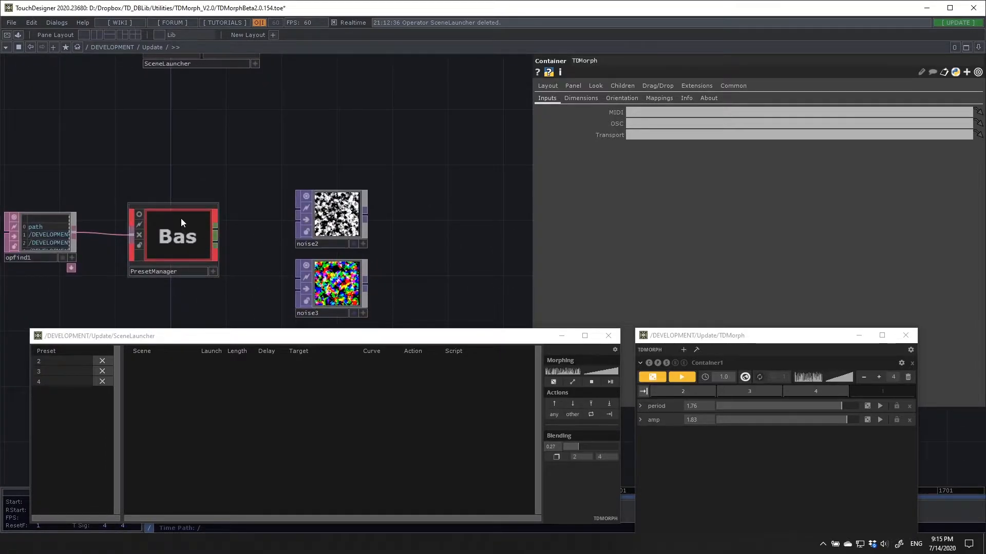
left_click_drag(298, 134, 290, 299)
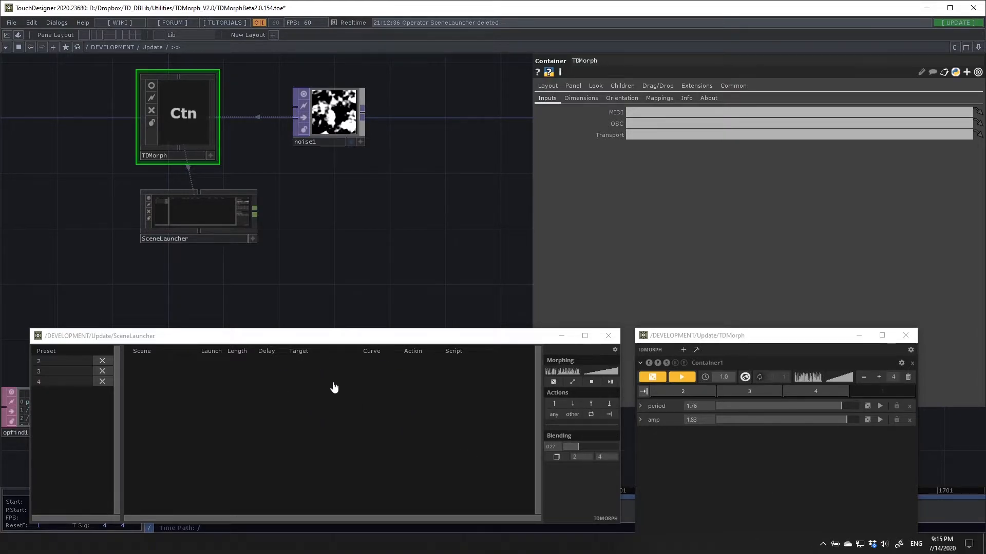
Rearrange the SceneLauncher and TDMorph windows side by side and hide Container1's sliders
left_click_drag(198, 338, 245, 351)
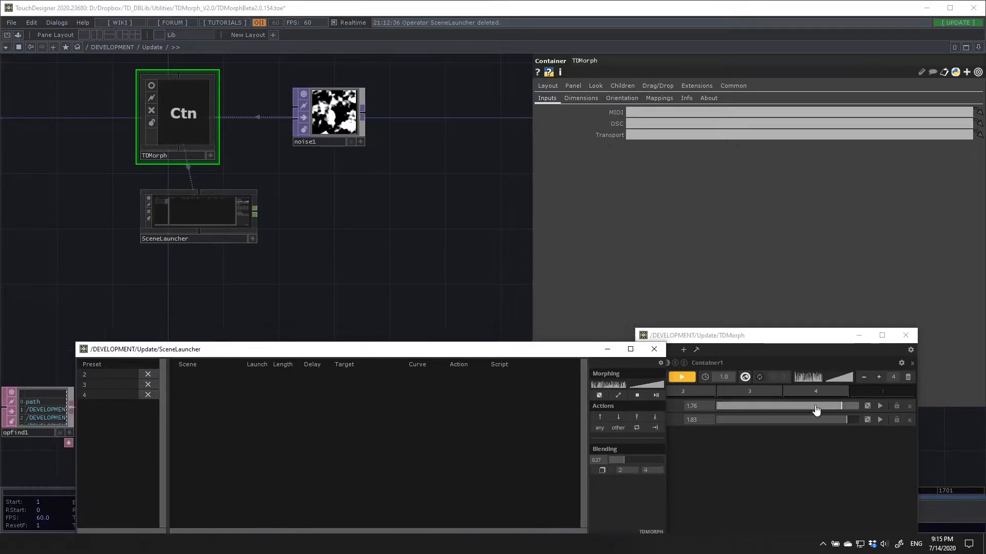
left_click_drag(544, 352, 479, 334)
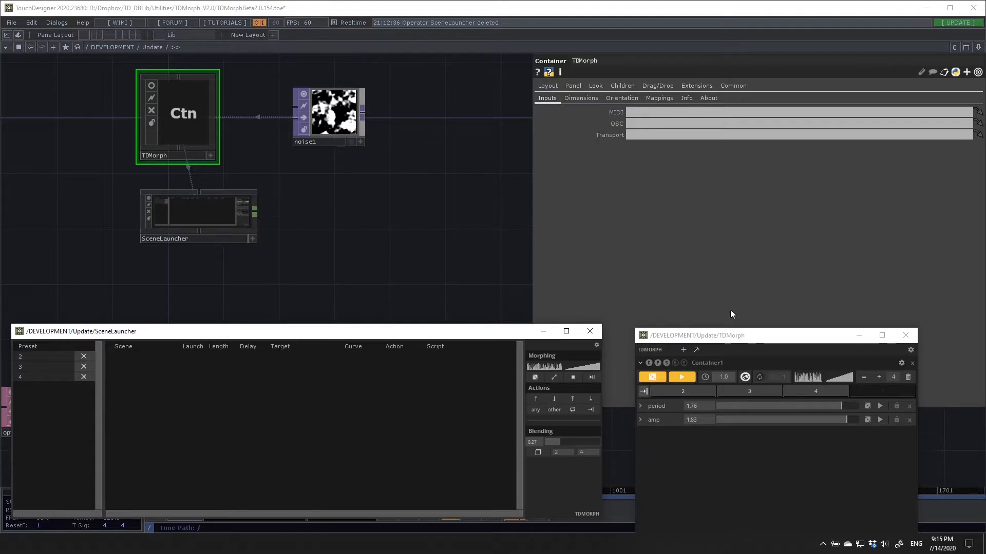
left_click_drag(758, 339, 736, 333)
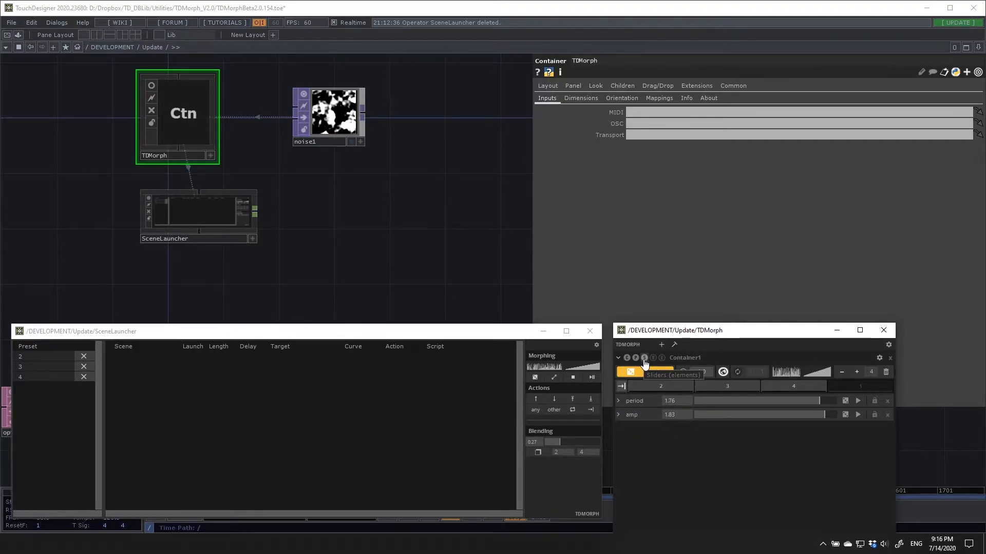
left_click(654, 375)
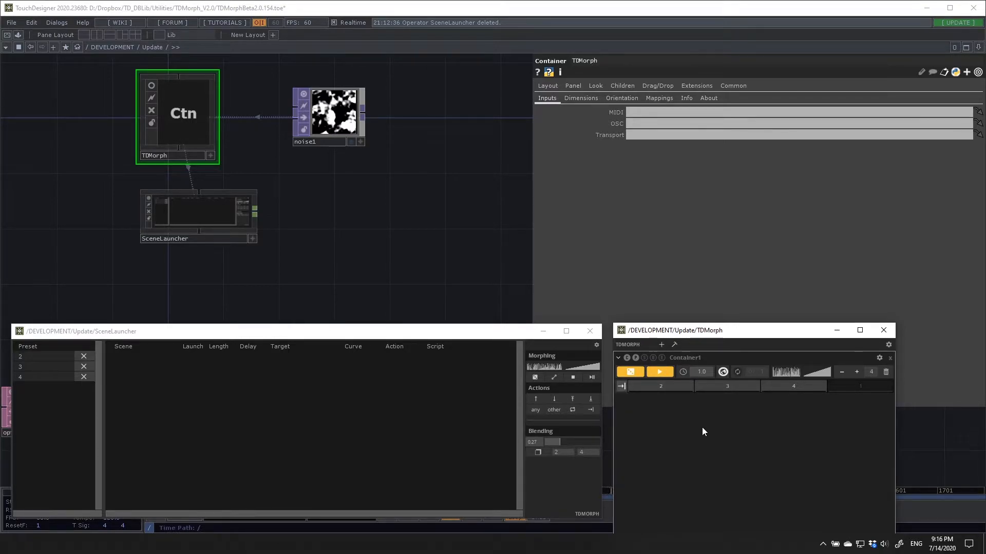
Close the TDMorph window and move the SceneLauncher window aside to uncover the network
left_click(882, 331)
left_click_drag(319, 334, 690, 331)
Move the SceneLauncher operator down to just above the PresetManager base
left_click_drag(448, 288, 425, 269)
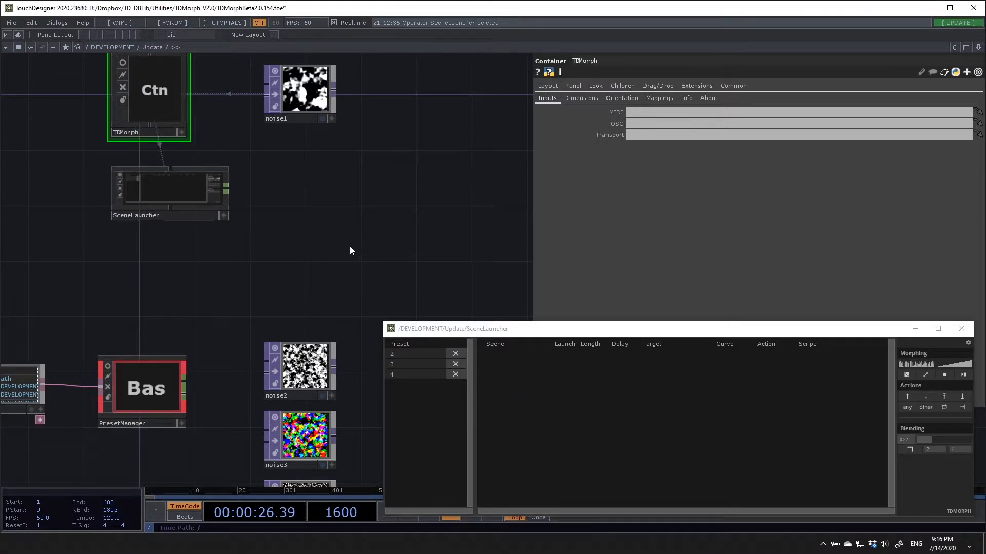
left_click_drag(310, 291, 376, 231)
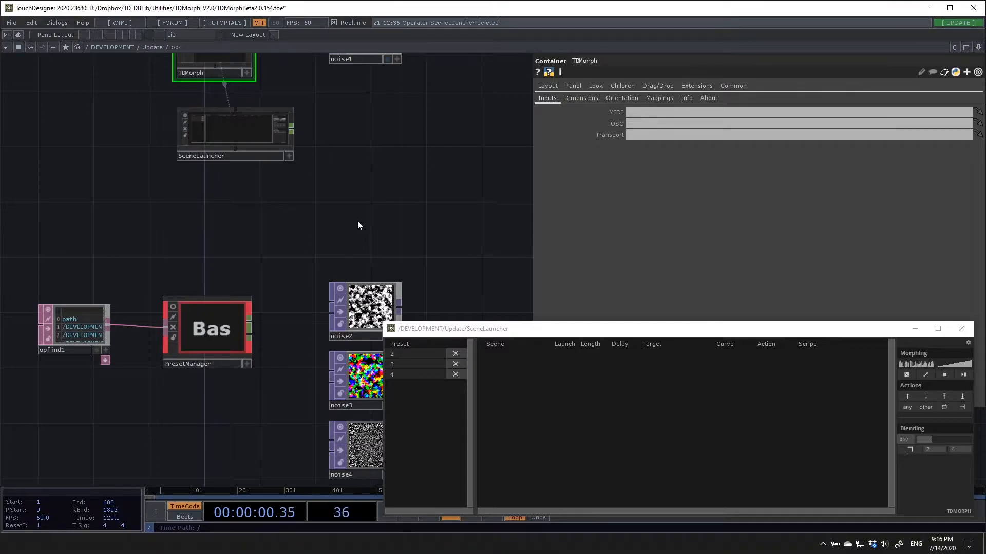
left_click_drag(389, 238, 372, 180)
left_click_drag(278, 106, 229, 189)
Replace SceneLauncher's Preset manager expression with a direct reference to the PresetManager base
left_click(227, 180)
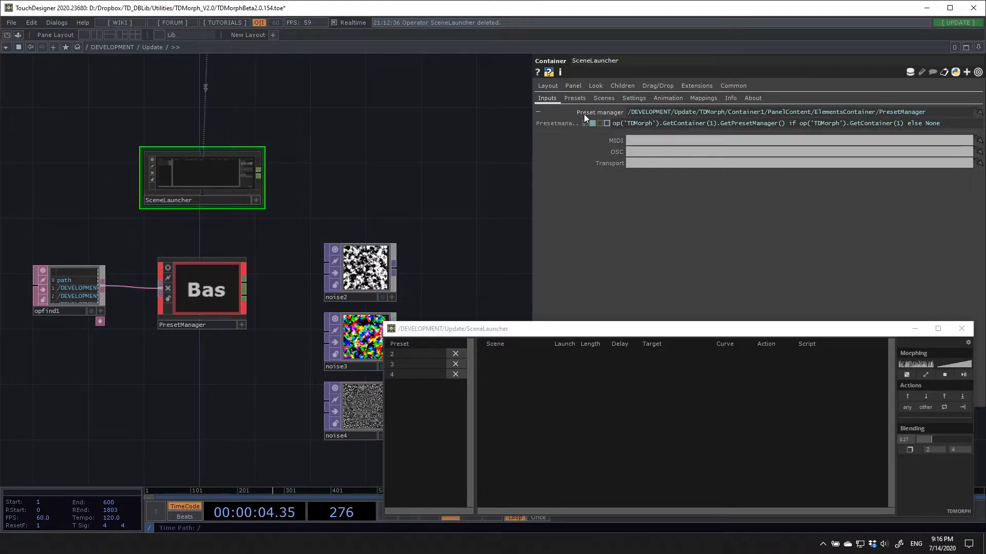
left_click_drag(538, 117, 595, 121)
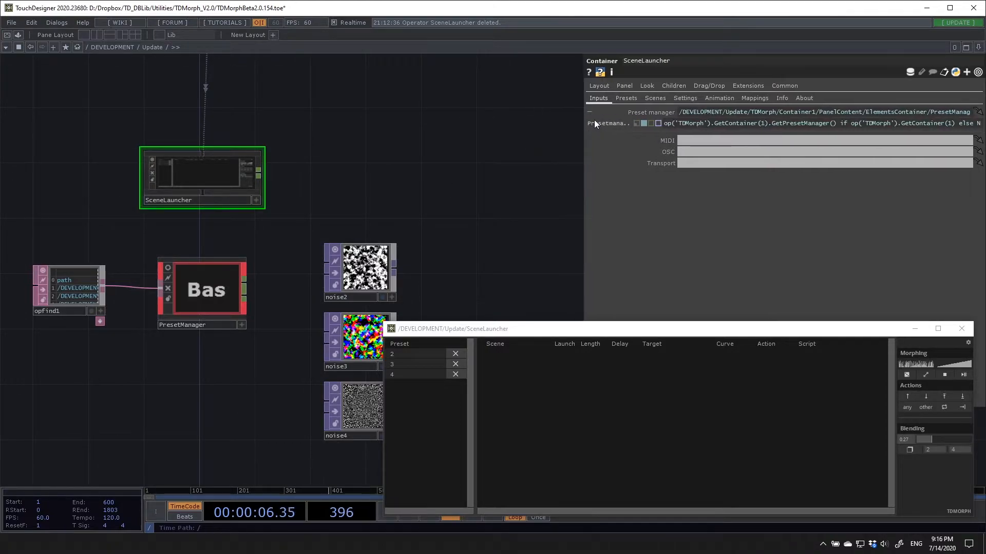
left_click(590, 112)
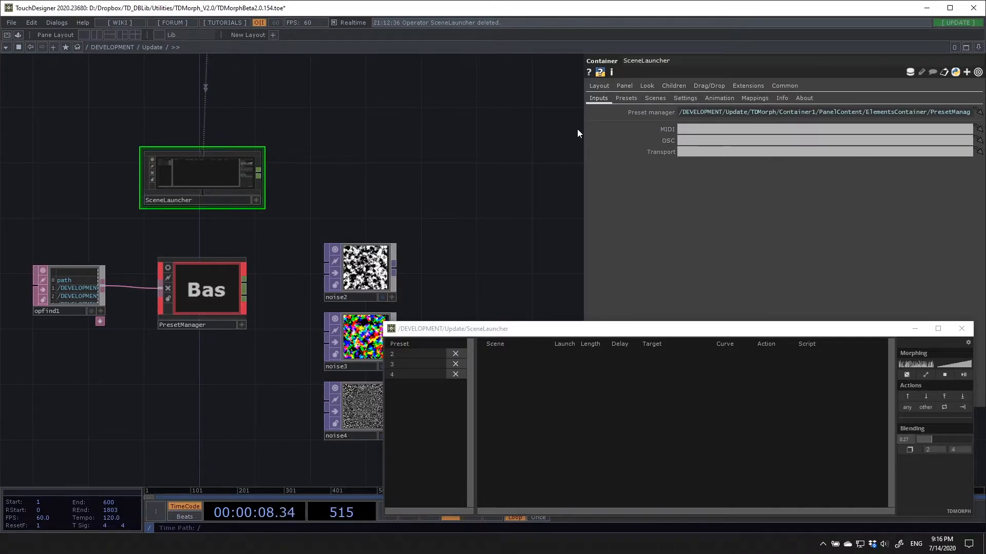
left_click(699, 114)
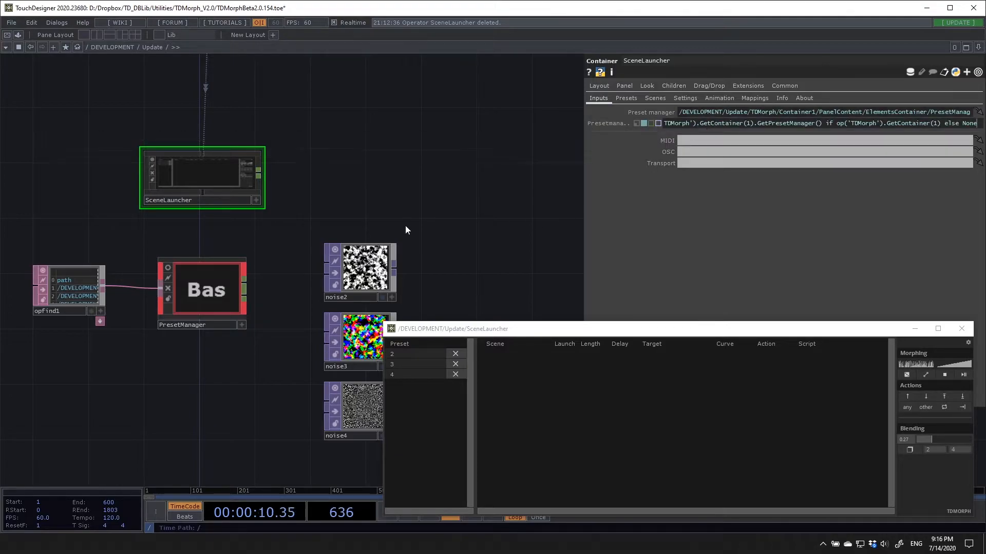
left_click(399, 164)
left_click_drag(368, 192, 380, 152)
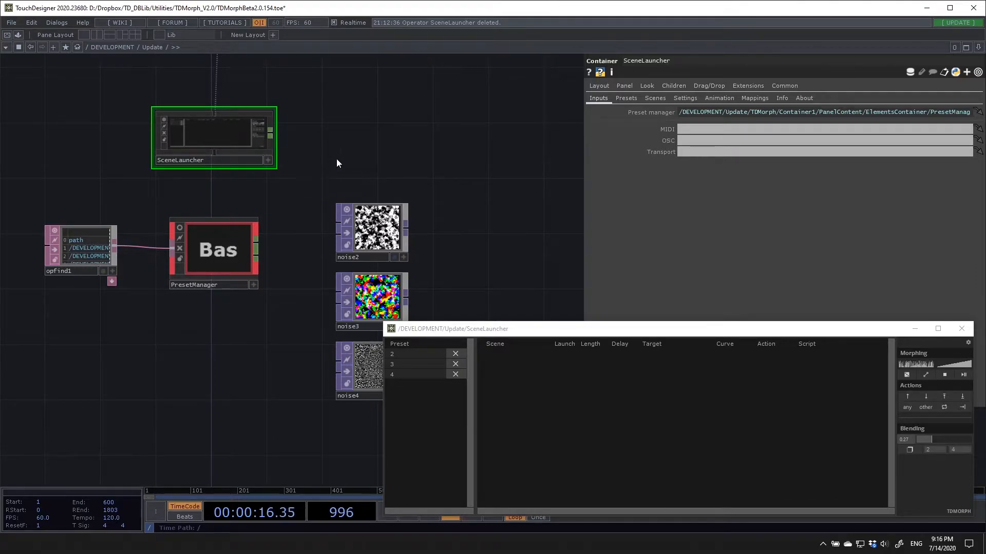
scroll(337, 158, "up", 3)
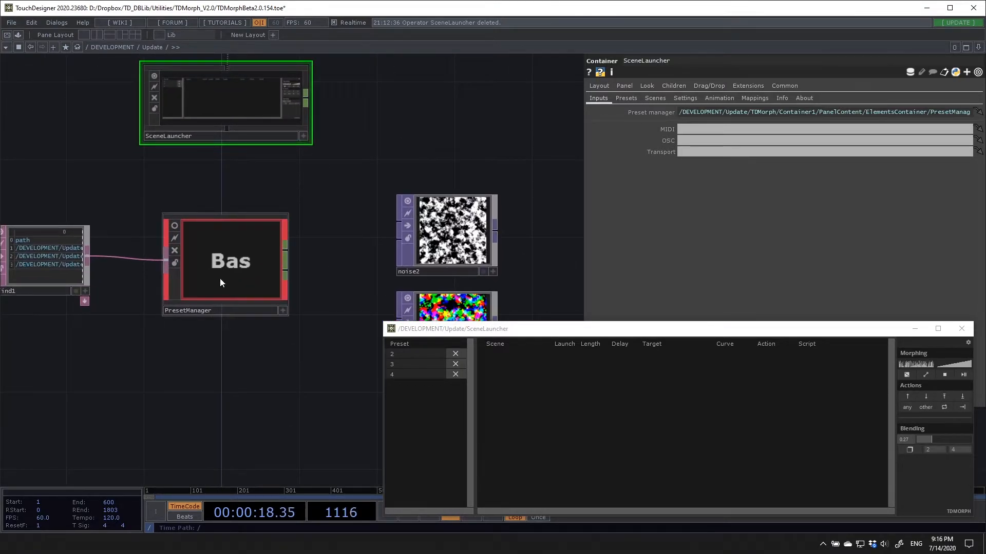
left_click_drag(235, 261, 706, 112)
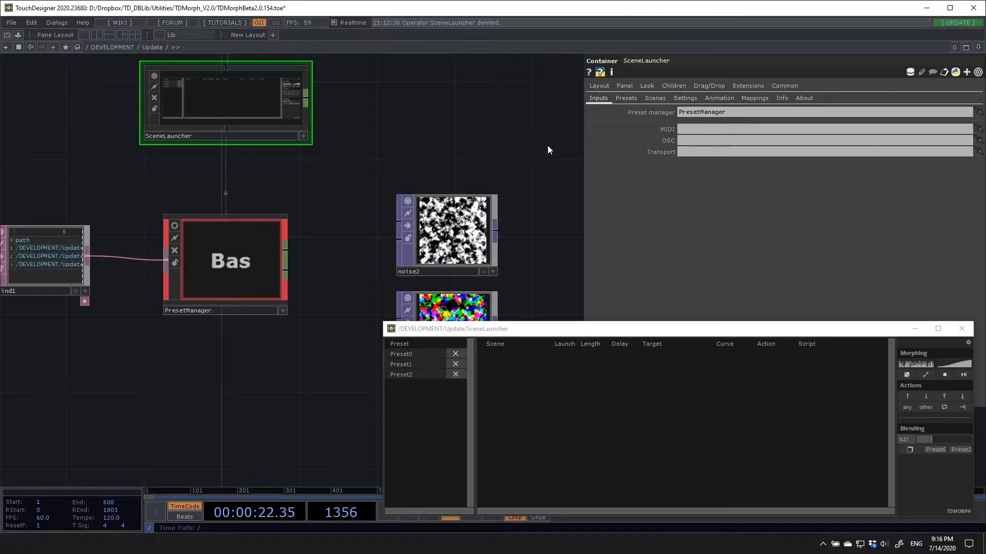
left_click_drag(455, 119, 473, 100)
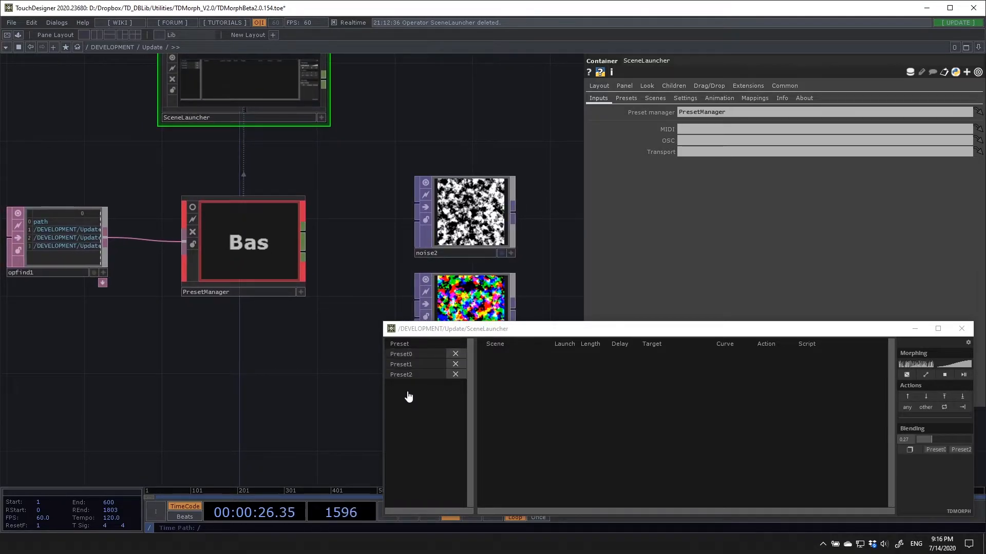
Check the target presets available in the PresetManager base's Setting parameters
left_click(255, 252)
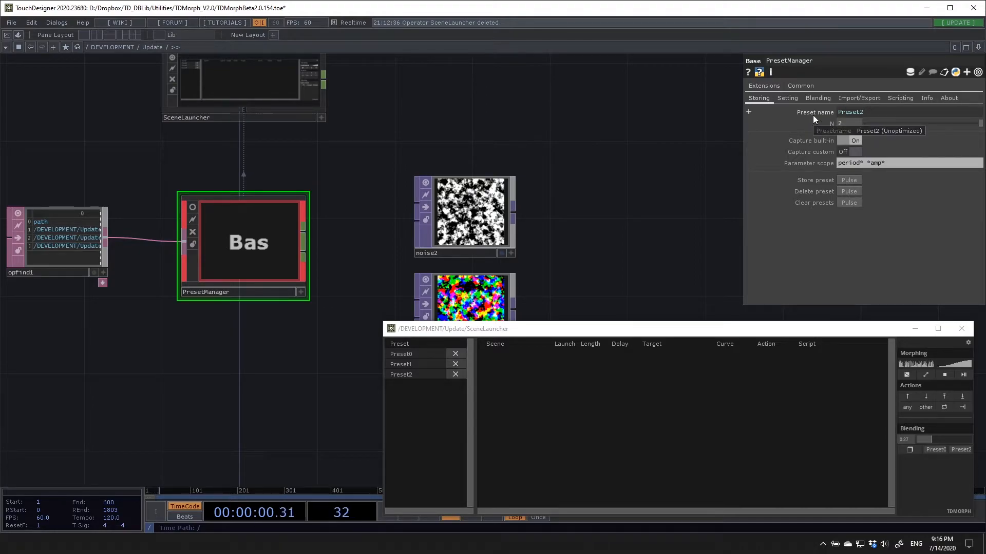
left_click(787, 98)
left_click(855, 113)
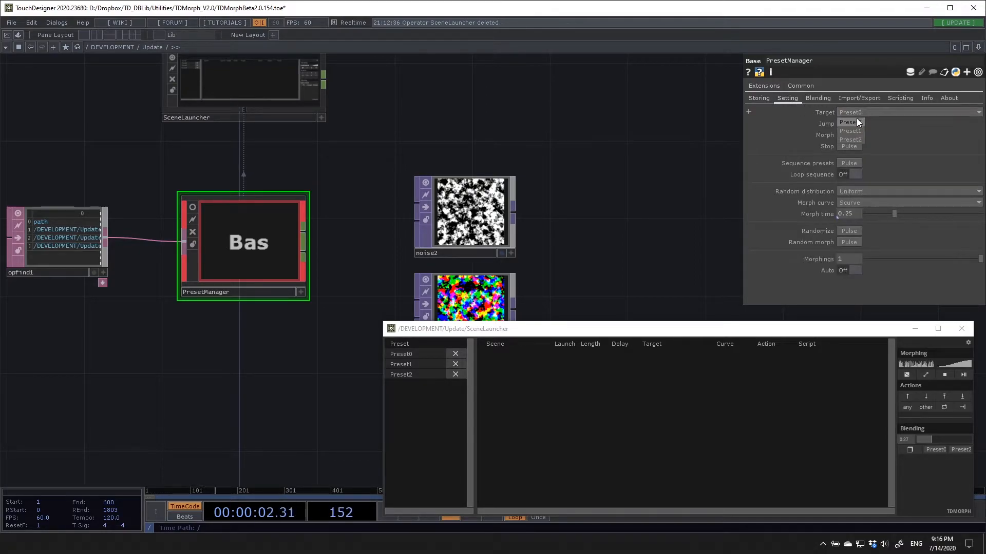
left_click(677, 225)
Place the SceneLauncher window beside the three noise operators so the operators and both components stay in view
left_click(579, 332)
left_click_drag(580, 334, 527, 183)
left_click_drag(593, 406, 456, 387)
scroll(505, 408, "down", 3)
left_click_drag(562, 436, 464, 448)
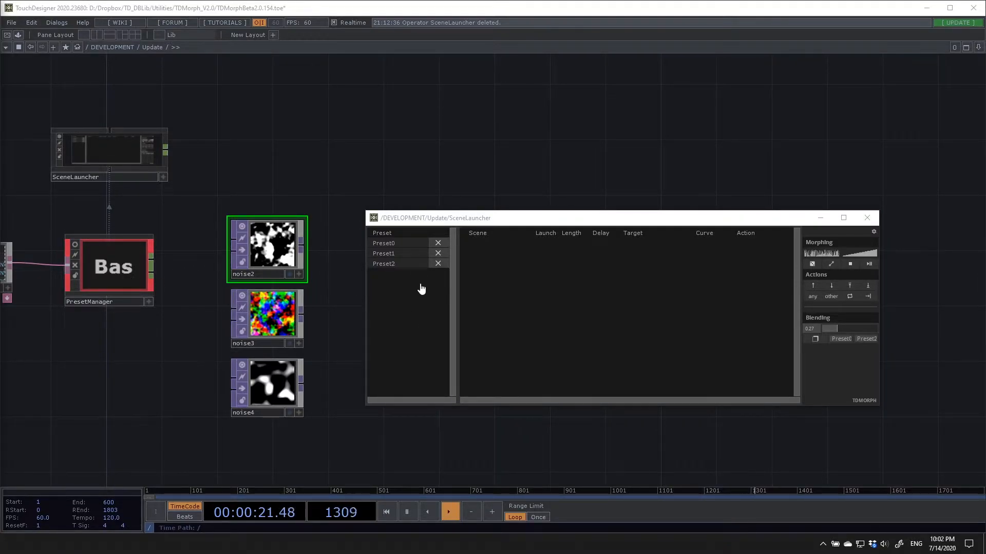
Create a new preset named Preset4 in the Scene Launcher's preset list
left_click(392, 254)
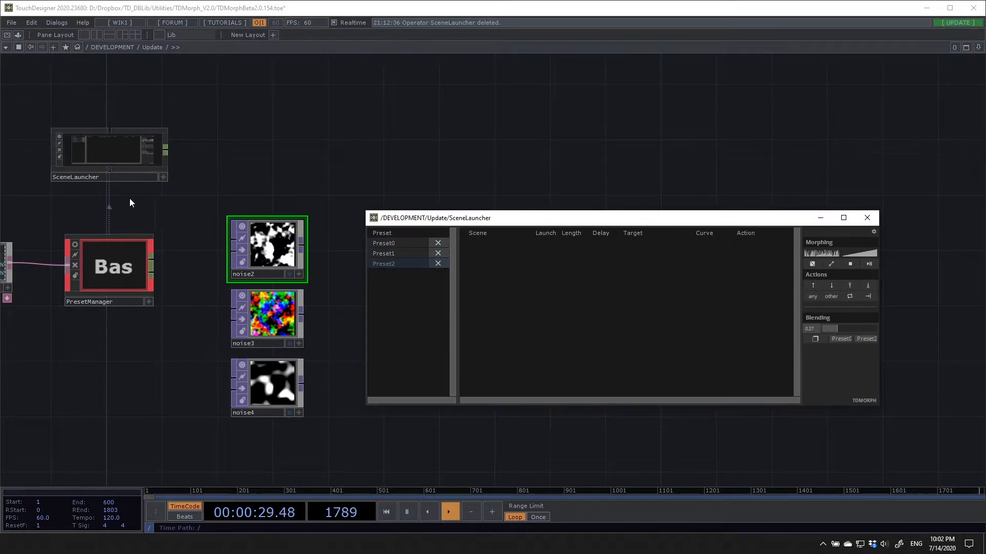
left_click(126, 154)
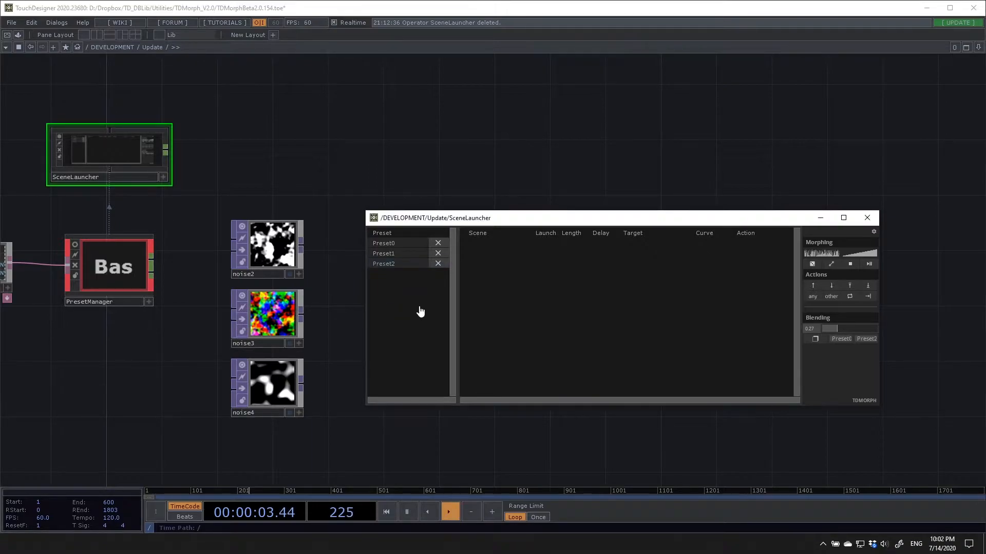
right_click(389, 291)
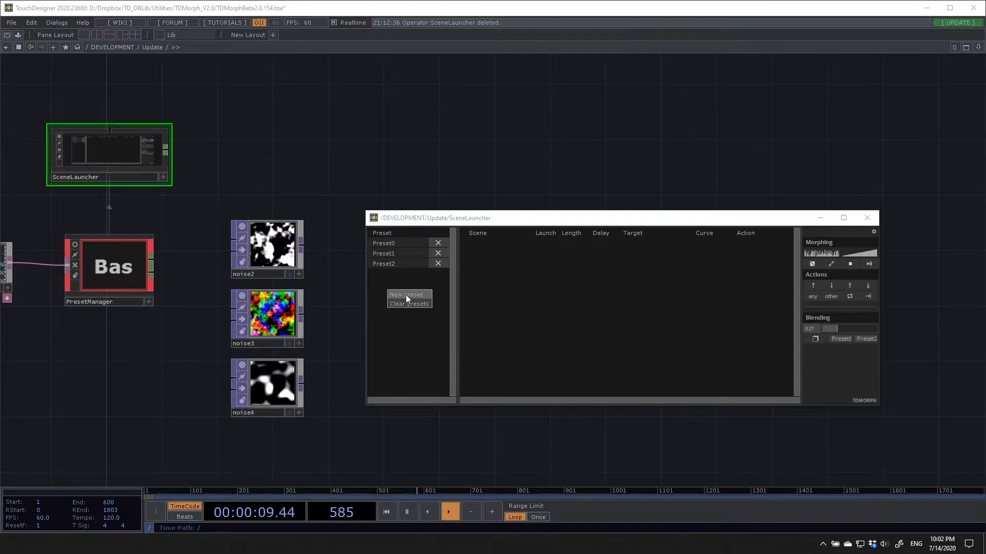
left_click(407, 295)
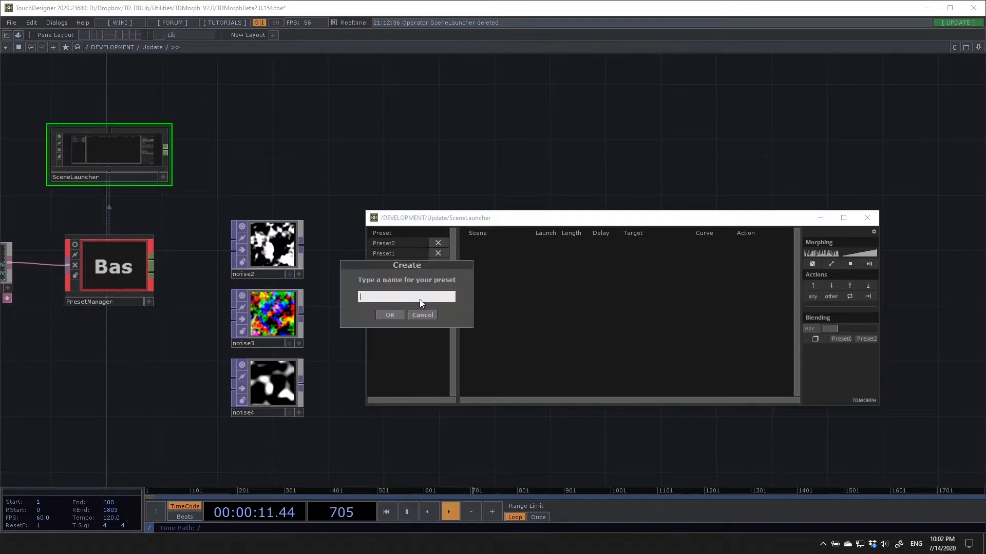
type("Preset4")
key("Return")
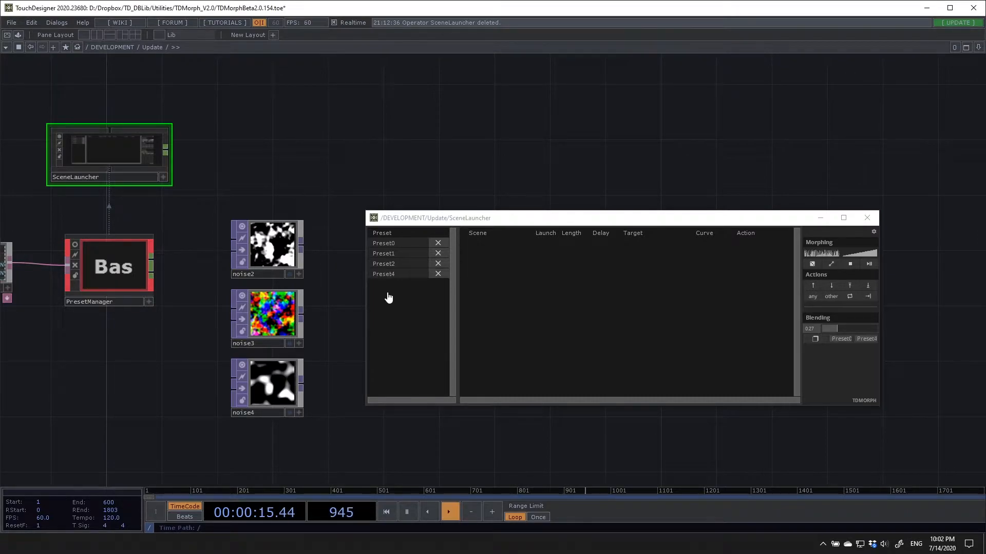
Delete Preset4 from the Scene Launcher's preset list and confirm the deletion
left_click(439, 276)
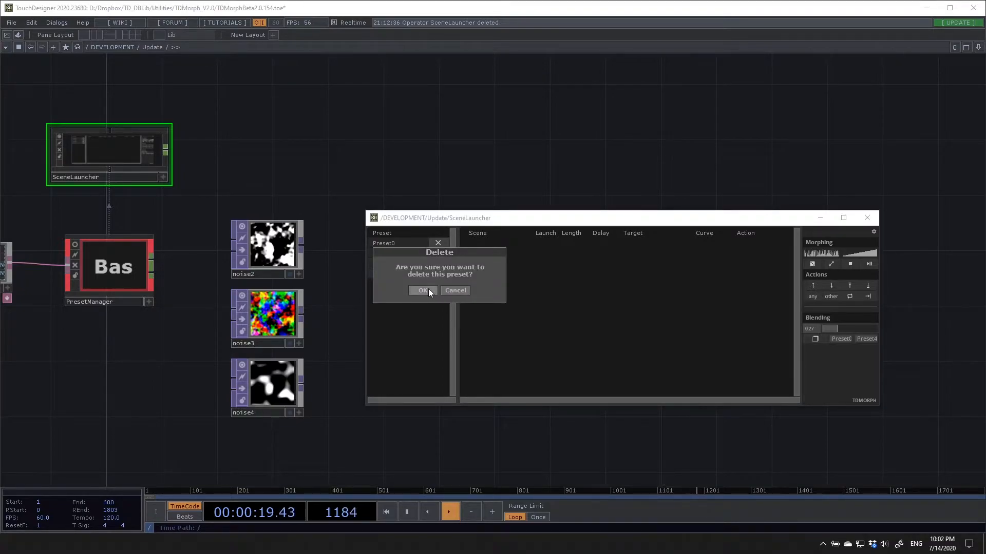
left_click(428, 289)
right_click(405, 294)
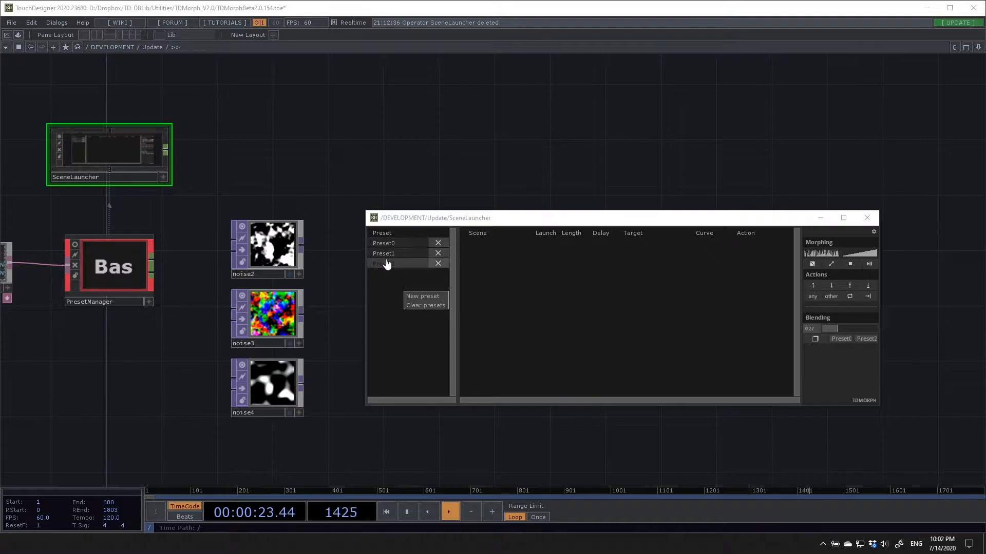
left_click(391, 290)
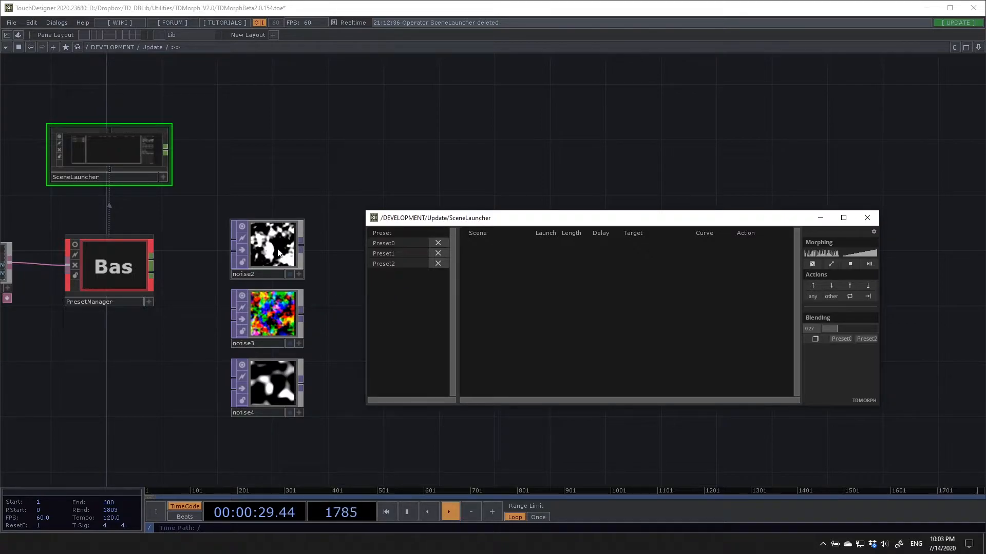
Show the parameters of noise3 and set its Period to 10
left_click(284, 321)
key("p")
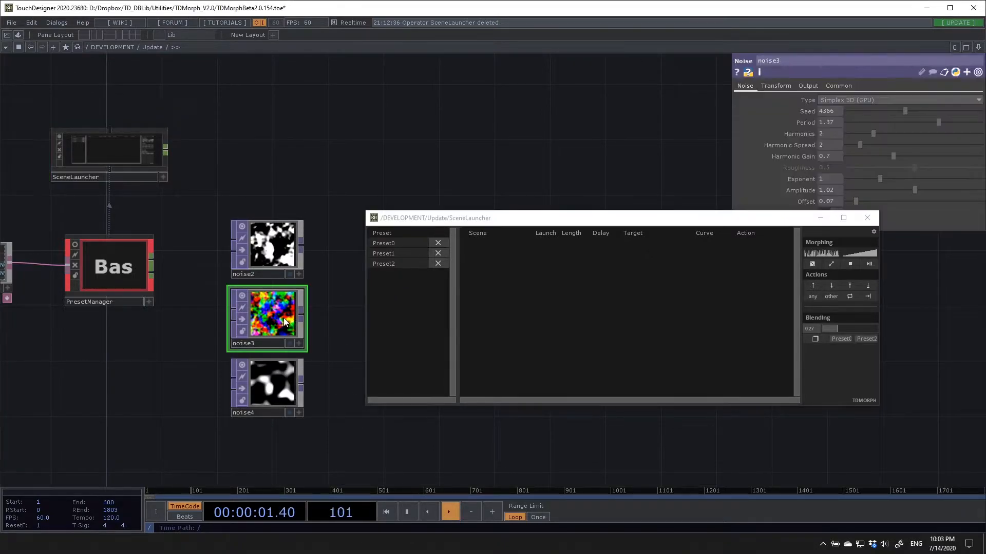
left_click_drag(943, 124, 982, 139)
middle_click_drag(832, 123, 835, 107)
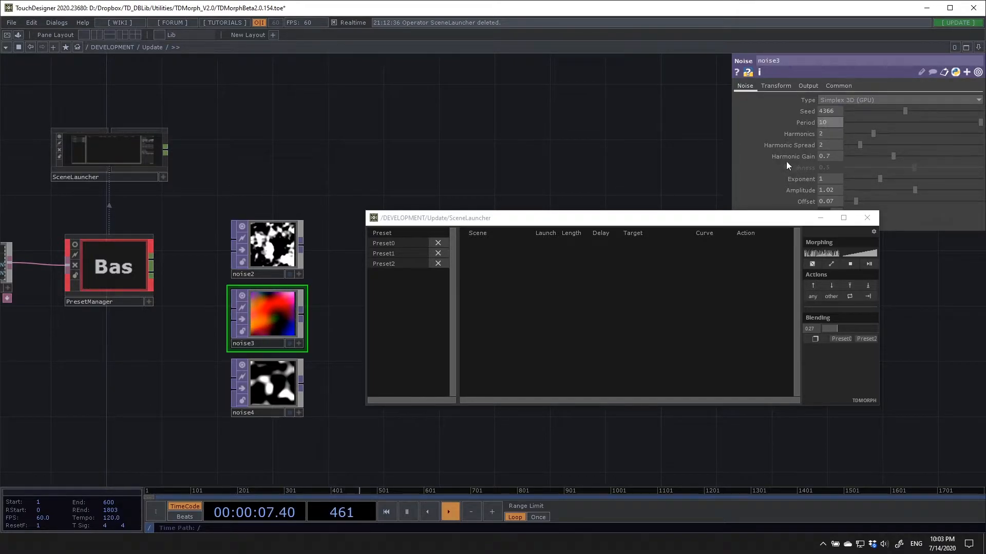
Overwrite Preset2 with the current noise values and hide the operator parameters
left_click(377, 265)
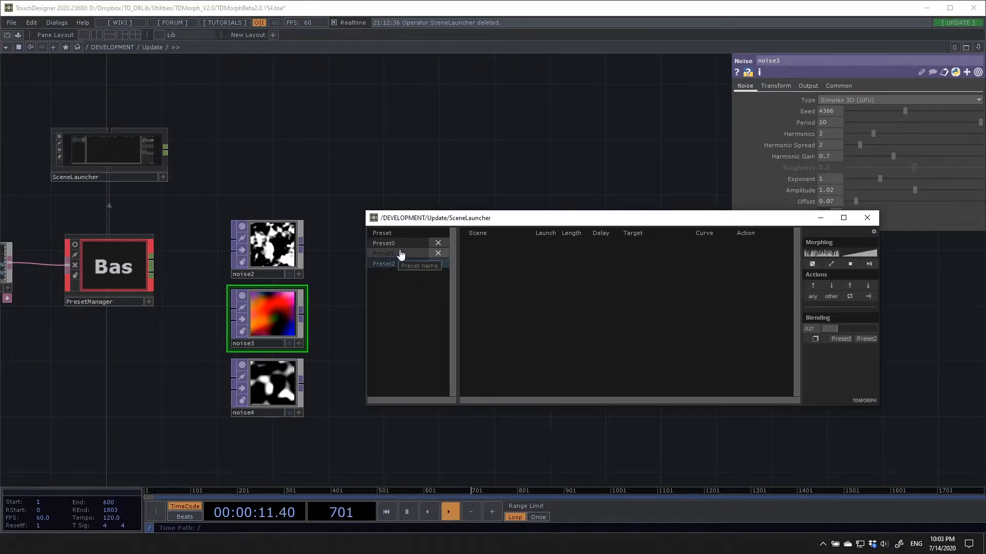
right_click(393, 264)
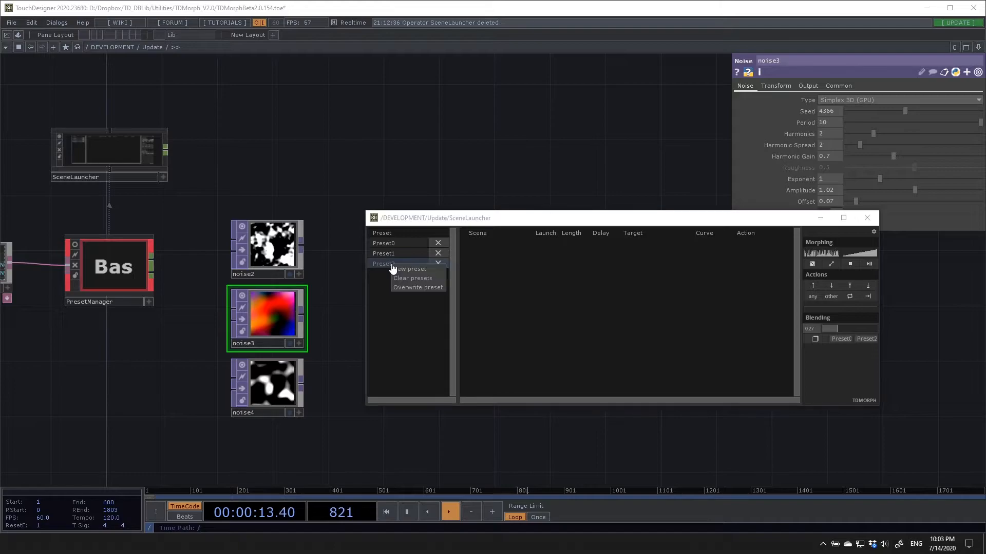
left_click(403, 289)
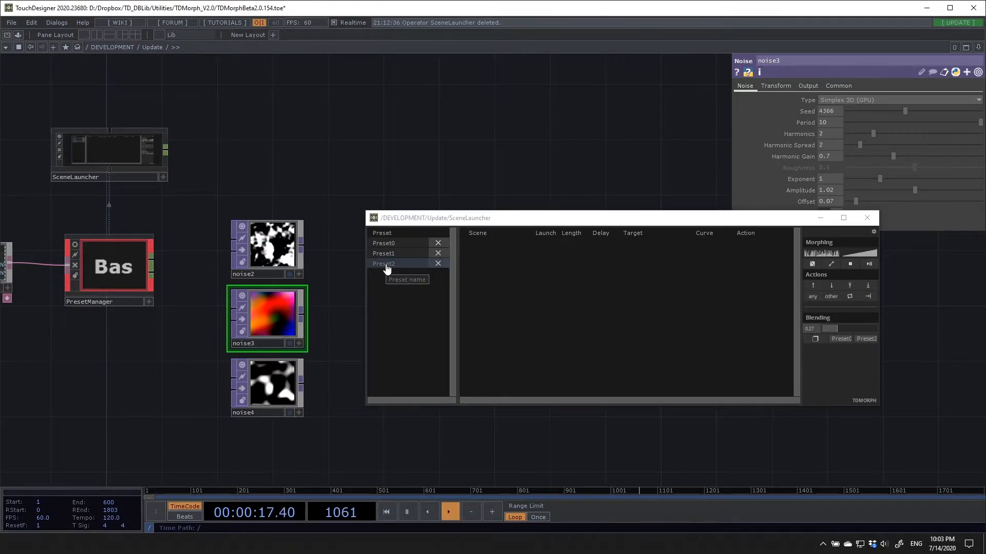
left_click(402, 304)
left_click(550, 146)
key("p")
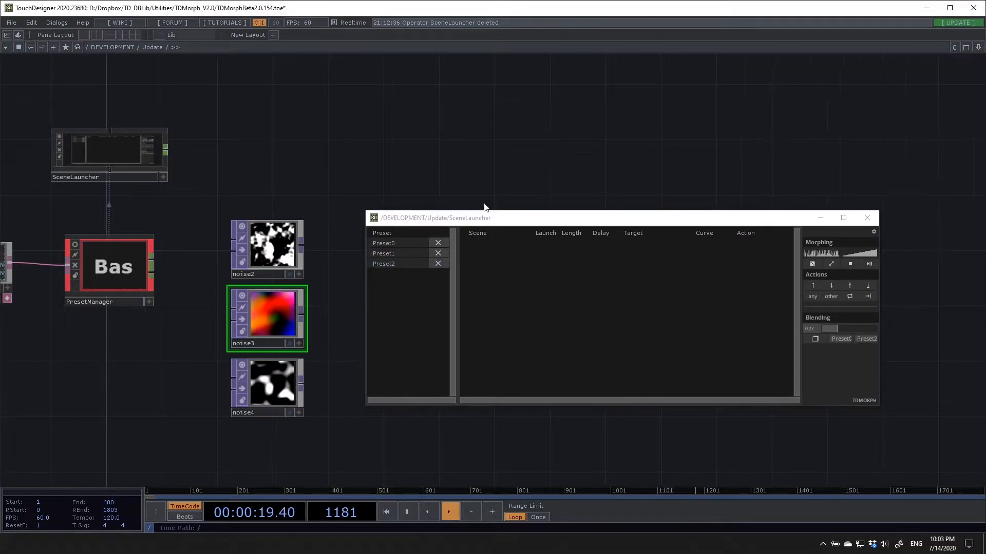
left_click(411, 243)
left_click(405, 253)
left_click(403, 254)
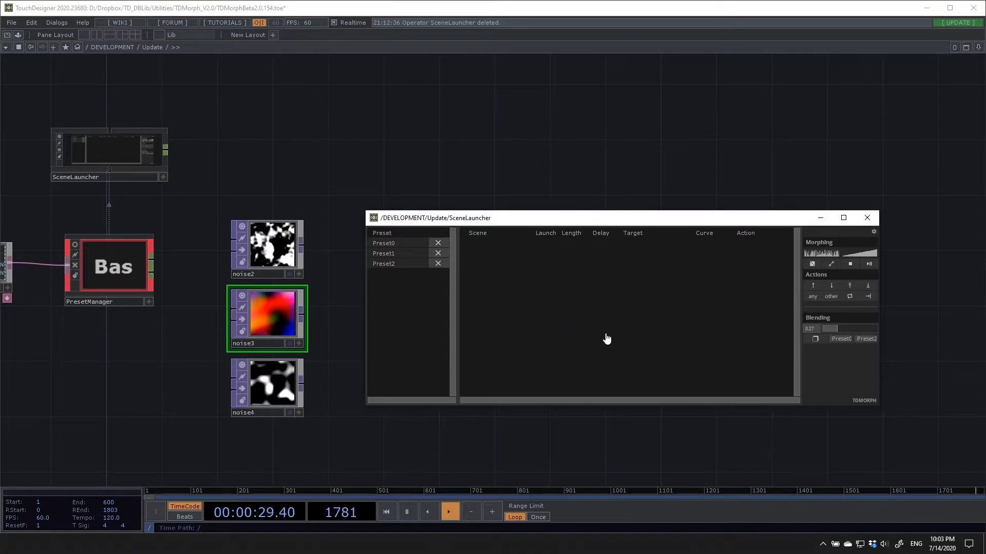
Create a new scene named Scene 1 and change its colour marker to blue
right_click(590, 280)
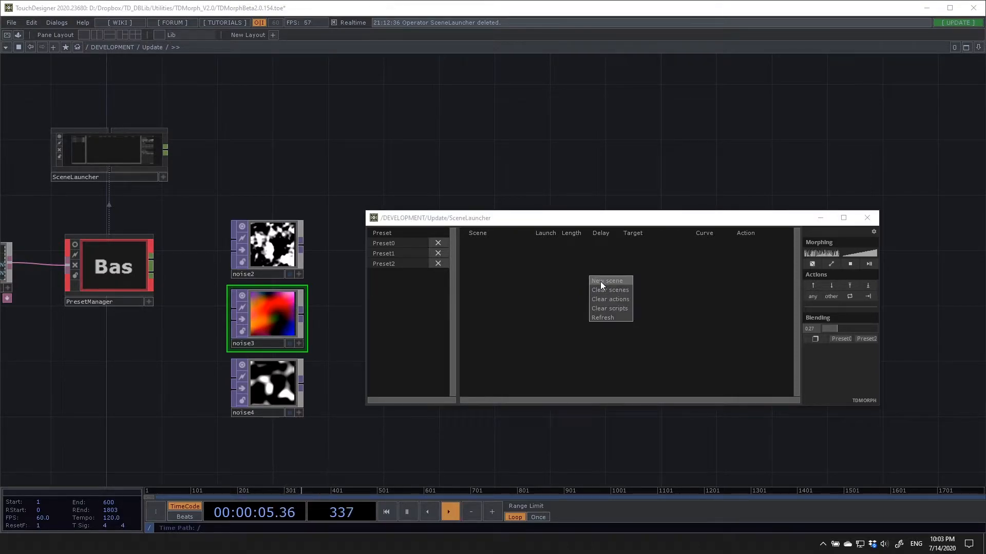
left_click(602, 281)
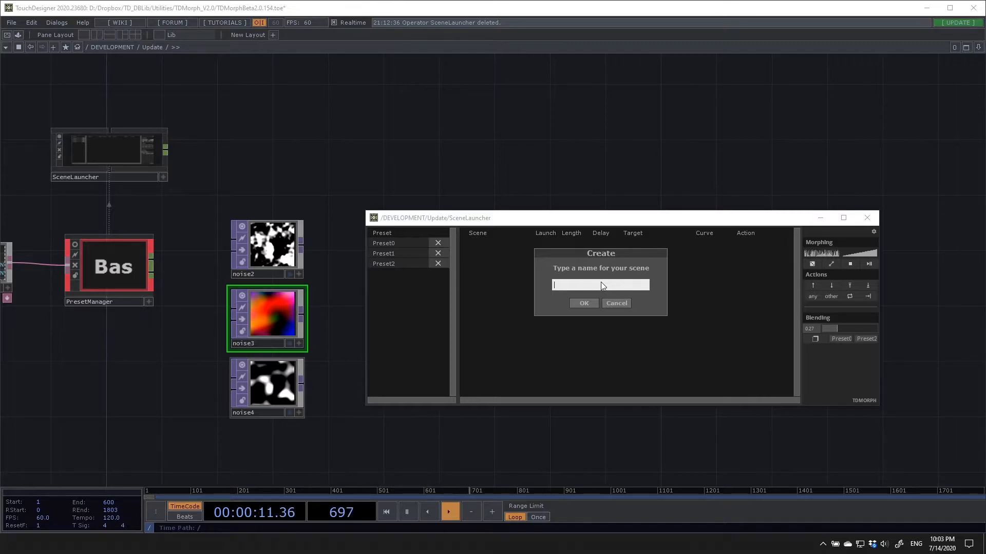
type("Scene 1")
key("Return")
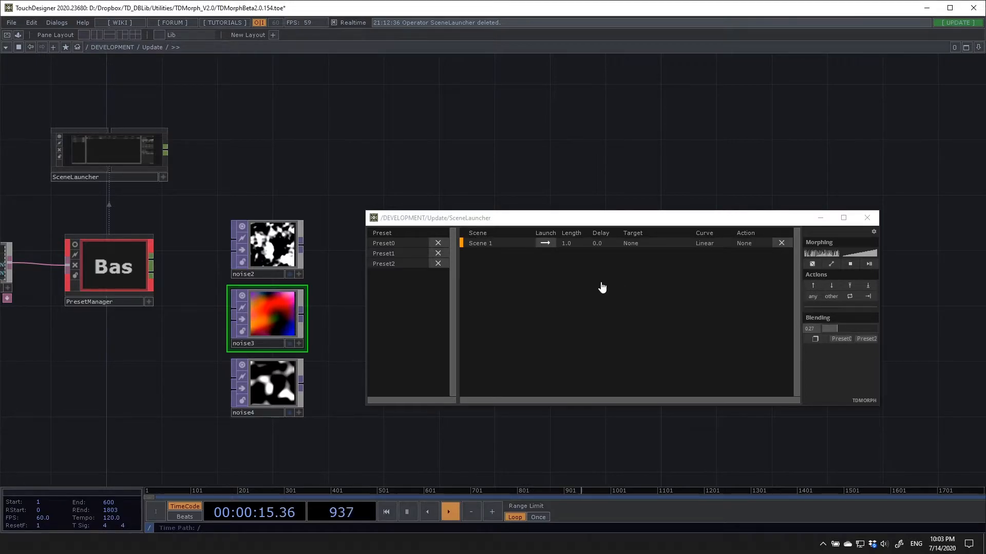
left_click(461, 245)
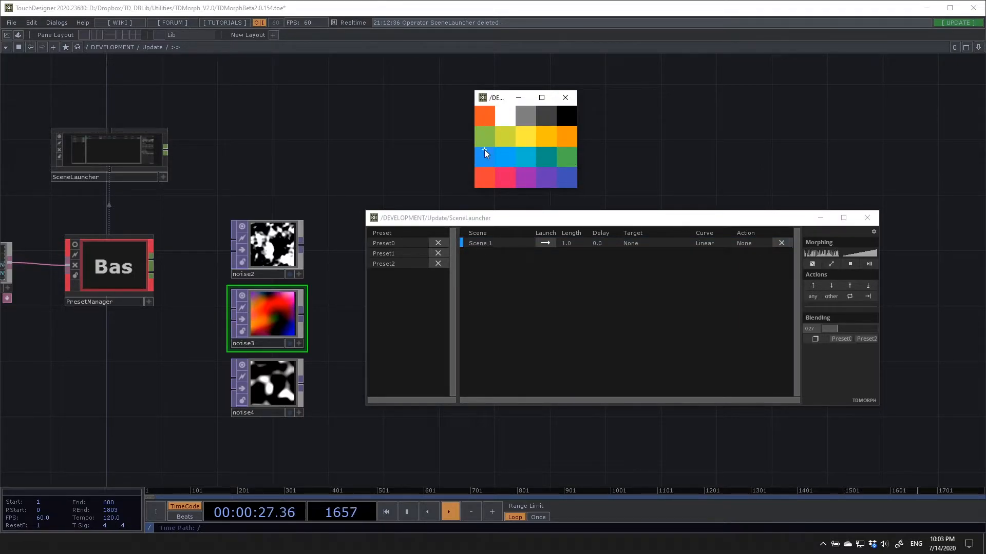
left_click(566, 98)
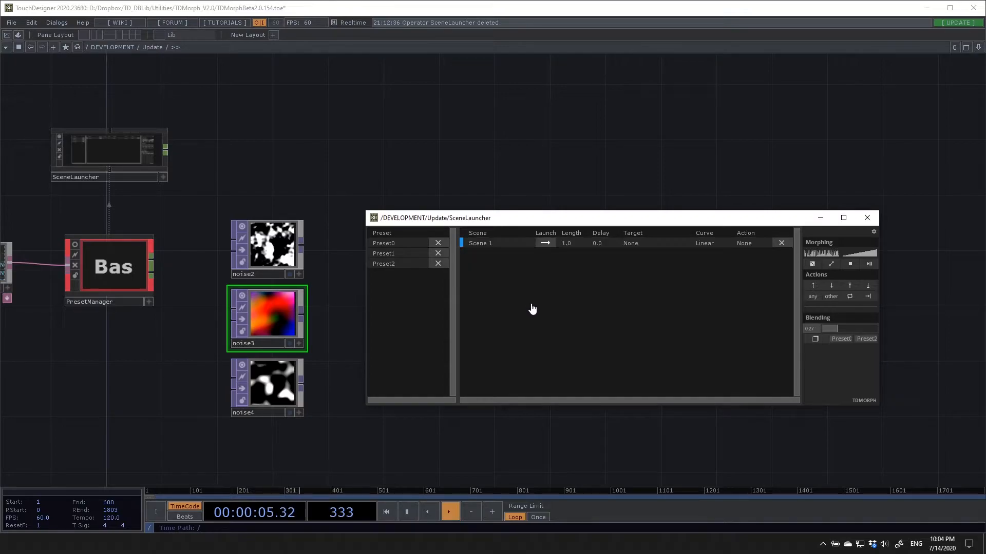
Rename the Scene 1 scene to Scene one
left_click(490, 245)
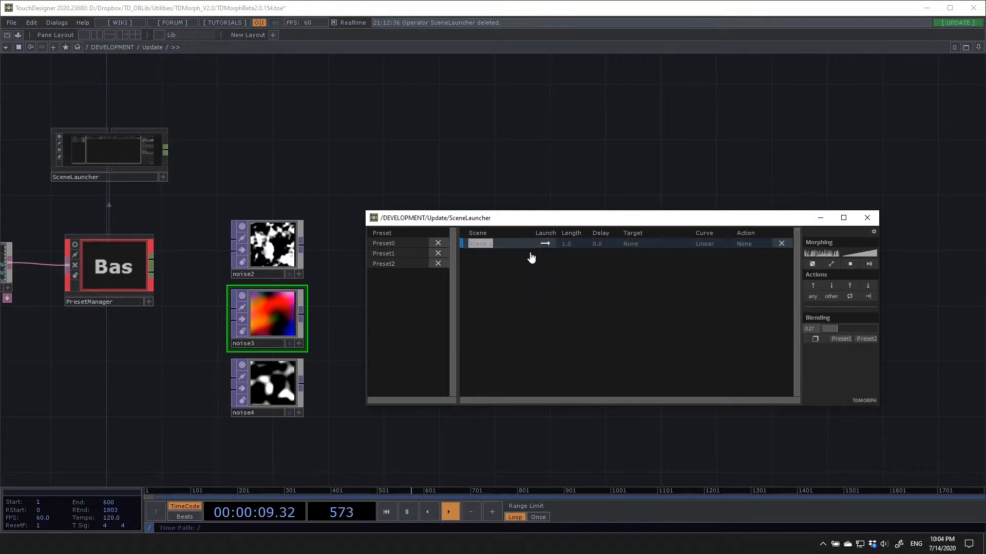
key("Right")
key("BackSpace")
key("BackSpace")
key("BackSpace")
type("Sce")
key("Return")
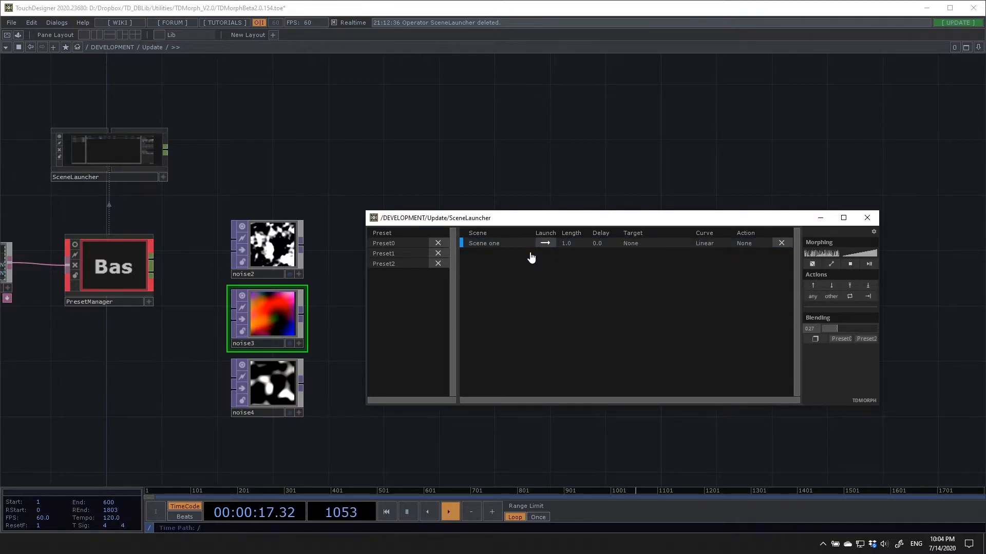
Set Preset0 as the target of Scene one and launch the scene
left_click(544, 243)
left_click(546, 244)
left_click(636, 248)
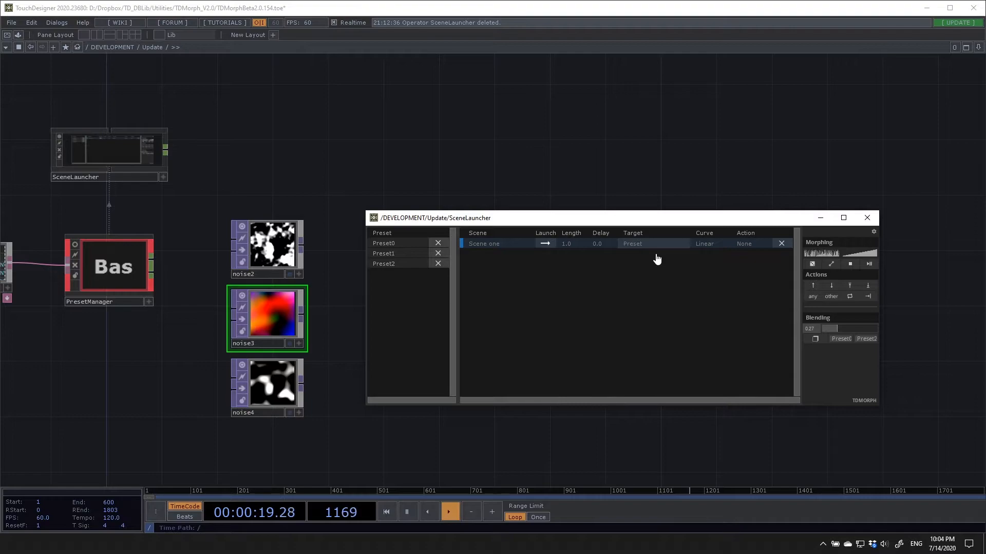
key("Return")
left_click(546, 244)
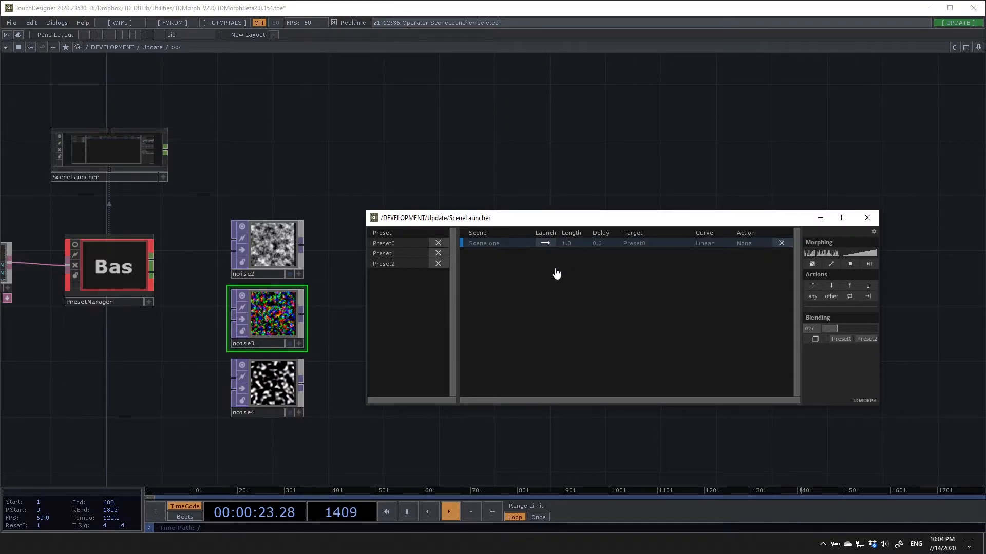
Change the target of Scene one to Preset1 and launch the scene
left_click(639, 246)
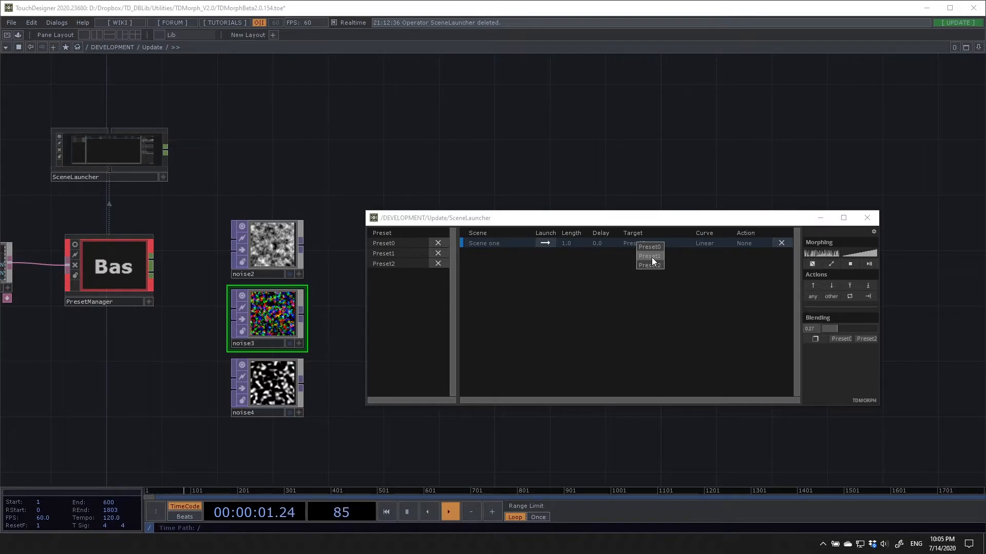
left_click(650, 256)
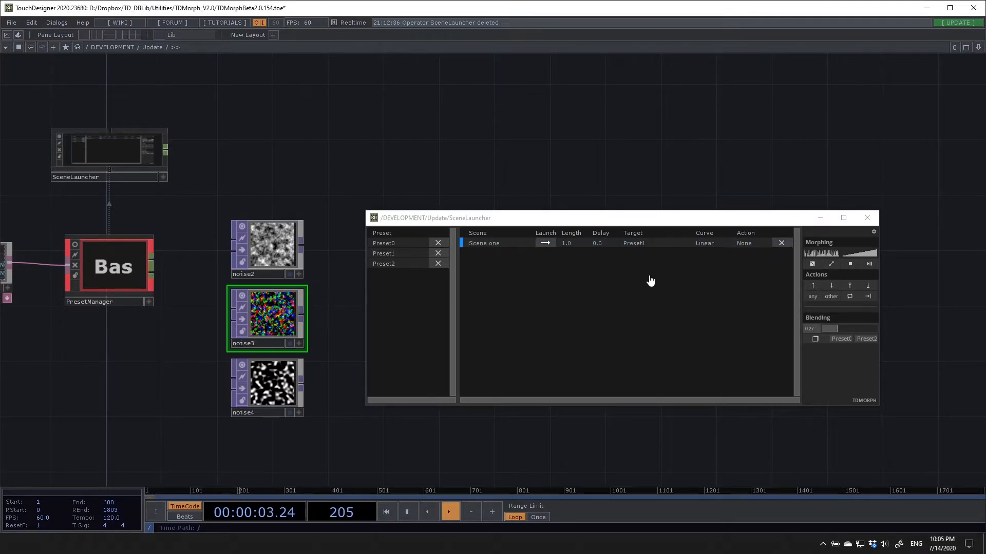
left_click(545, 244)
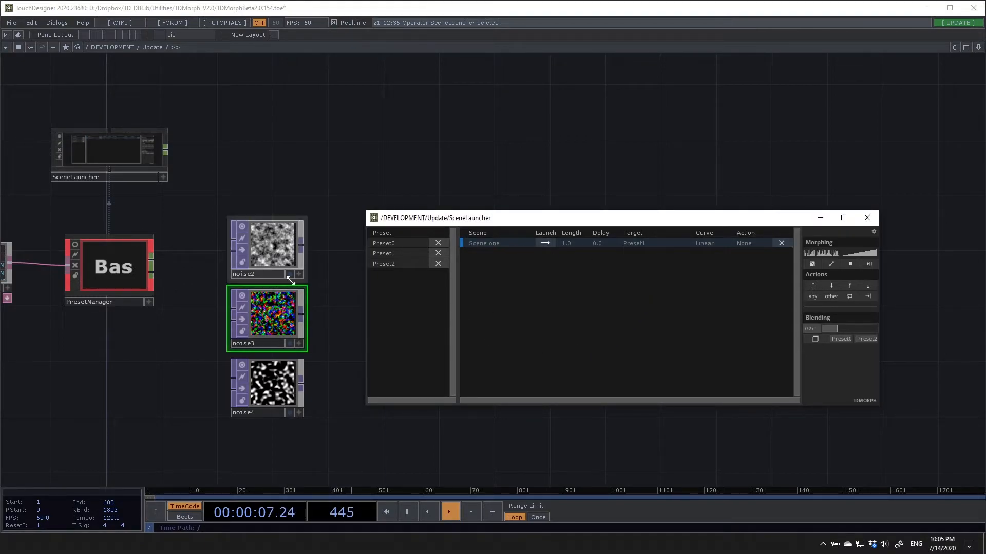
Randomize the noise operators' values and overwrite Preset1 with them
left_click(262, 333)
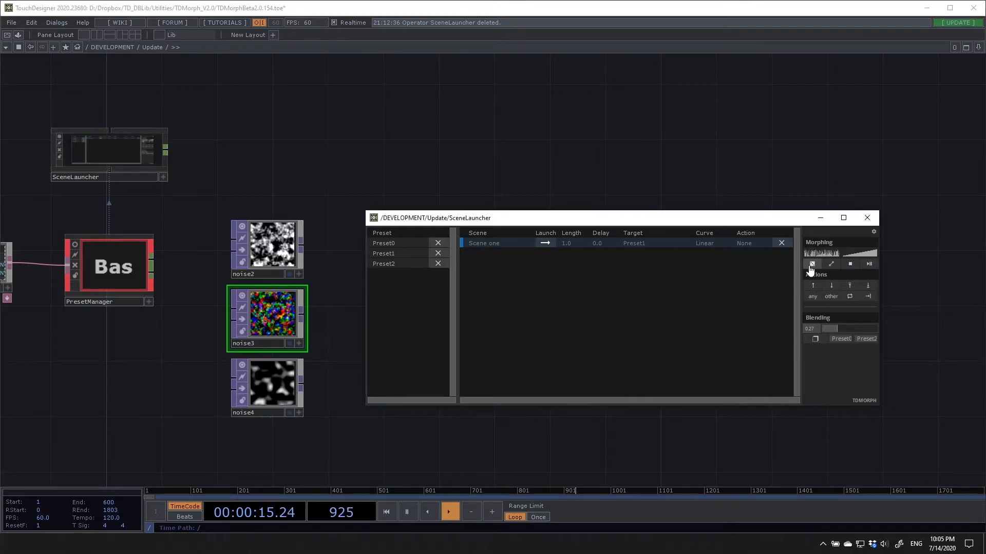
right_click(390, 256)
left_click(414, 277)
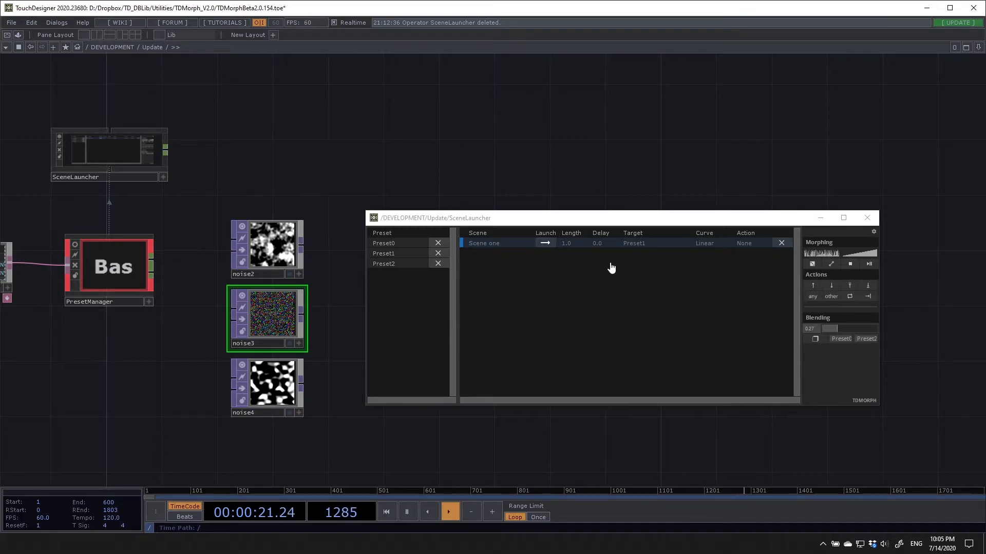
Launch Scene one once with Preset0 as its target and once with Preset1
left_click(636, 248)
left_click(637, 251)
left_click(544, 245)
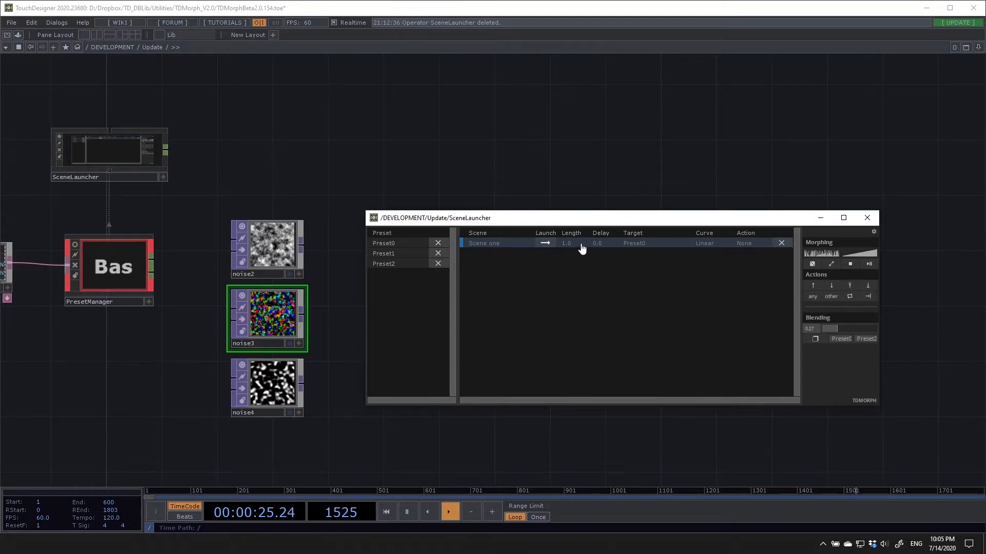
left_click(642, 246)
left_click(656, 260)
left_click(546, 245)
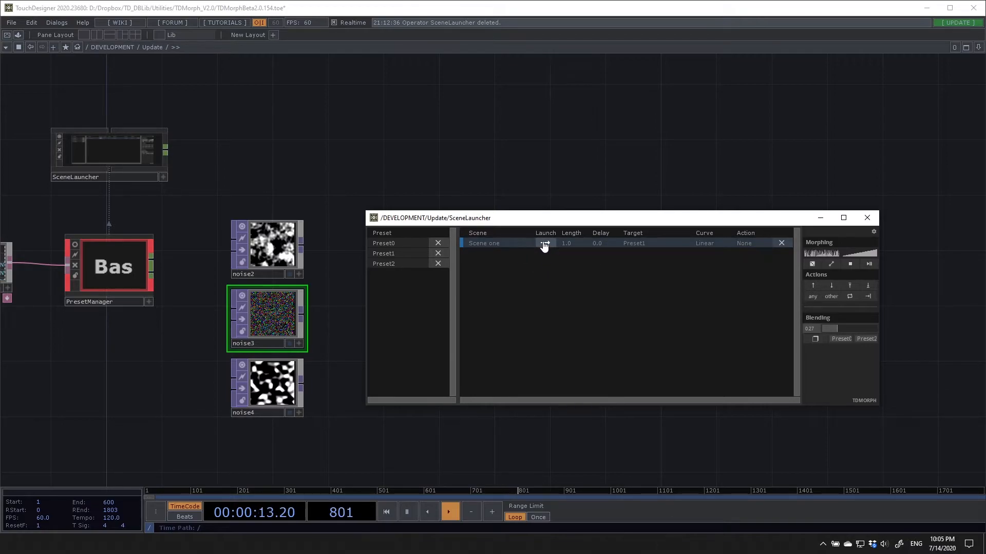
Set the delay of Scene one to 1 and launch the scene
left_click(598, 243)
type("1")
key("Return")
left_click(549, 247)
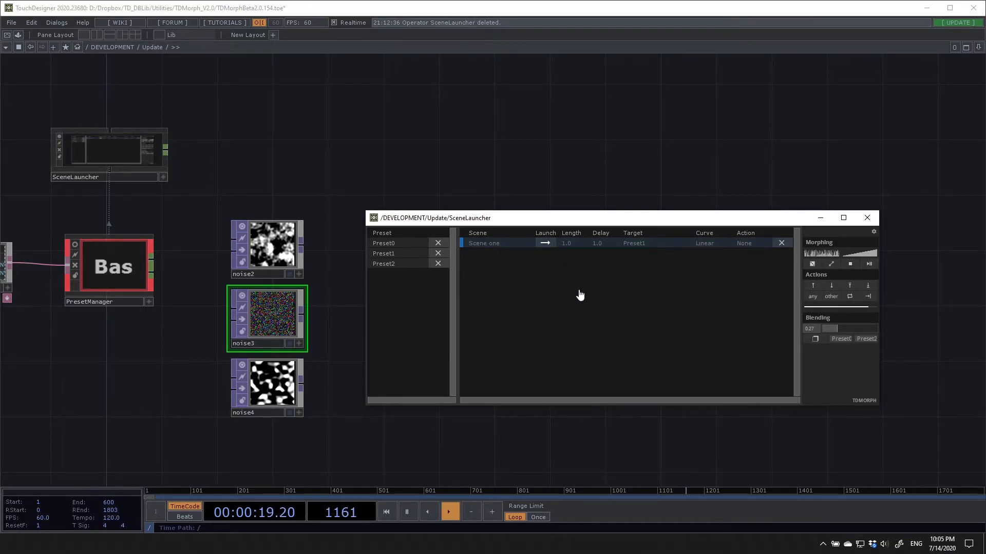
Set the curve of Scene one to Scurve and add a new scene named Scene two
left_click(705, 249)
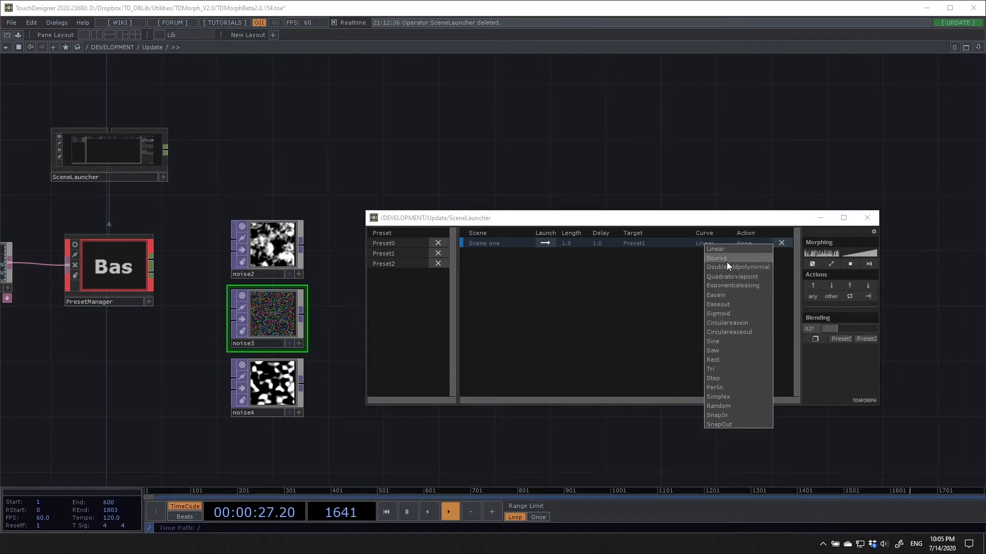
left_click(726, 259)
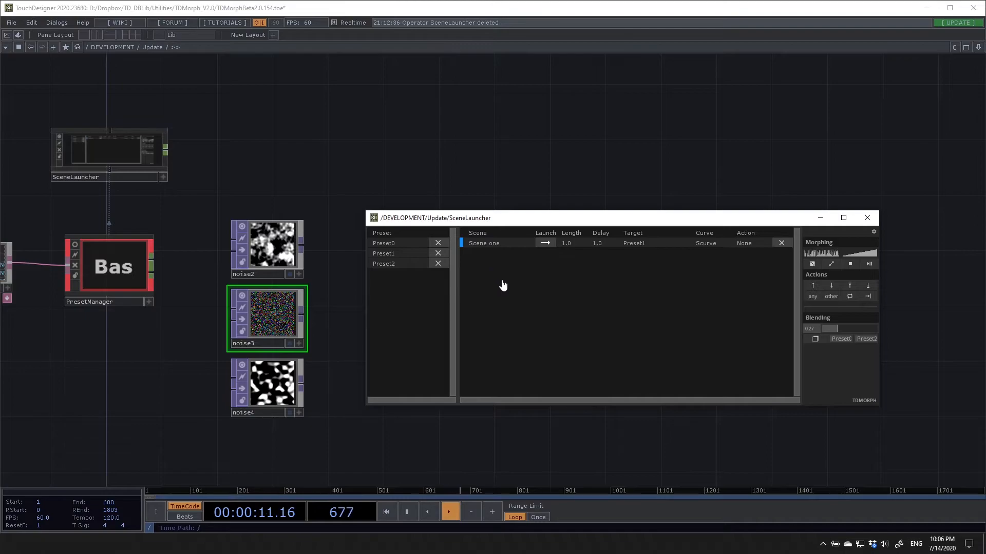
right_click(506, 265)
left_click(513, 270)
type("Scene two")
key("Return")
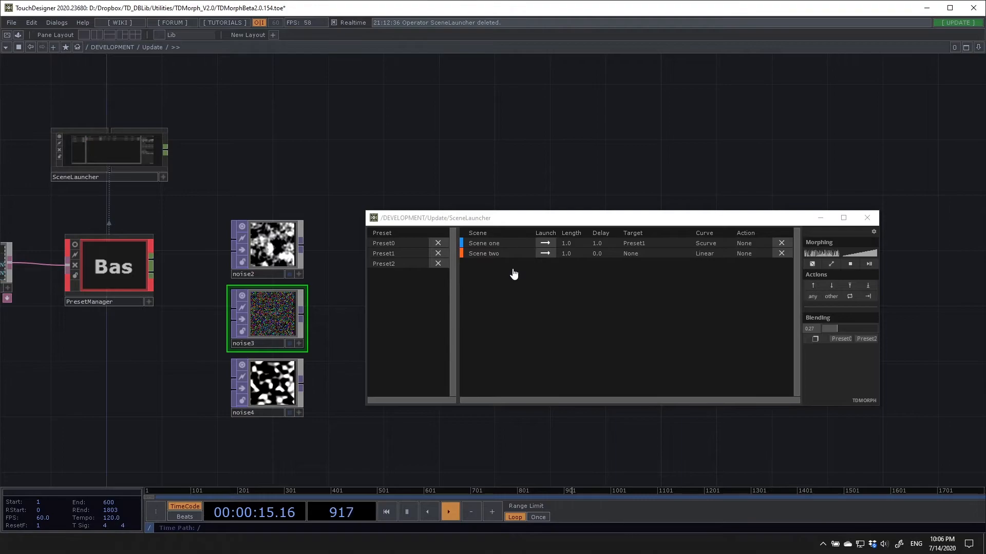
Set the length of Scene two to 2 and the delay of Scene one to 0
double_click(572, 256)
type("2")
key("Return")
double_click(605, 244)
type("0")
key("Return")
Set the curve of Scene two to Easein and its target to Preset2
left_click(705, 255)
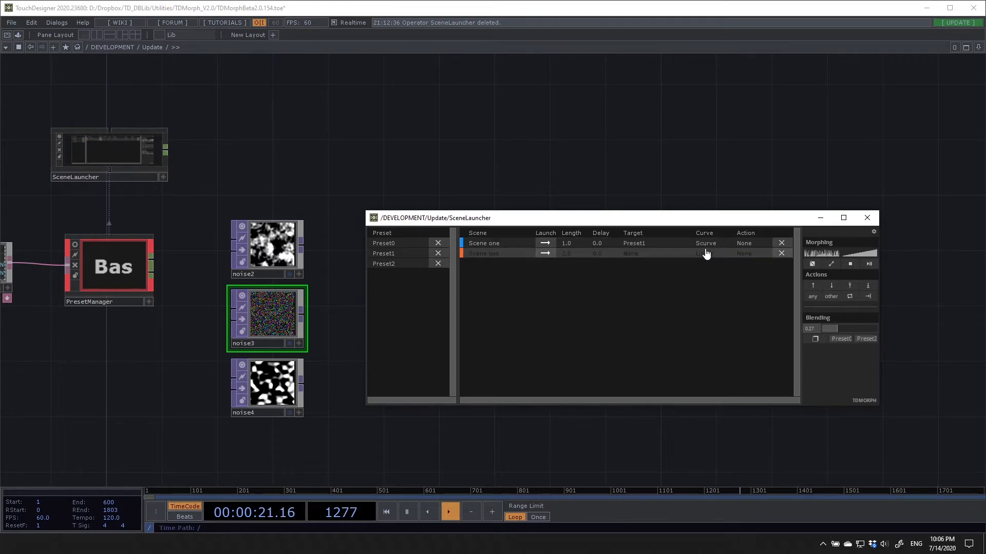
left_click(706, 255)
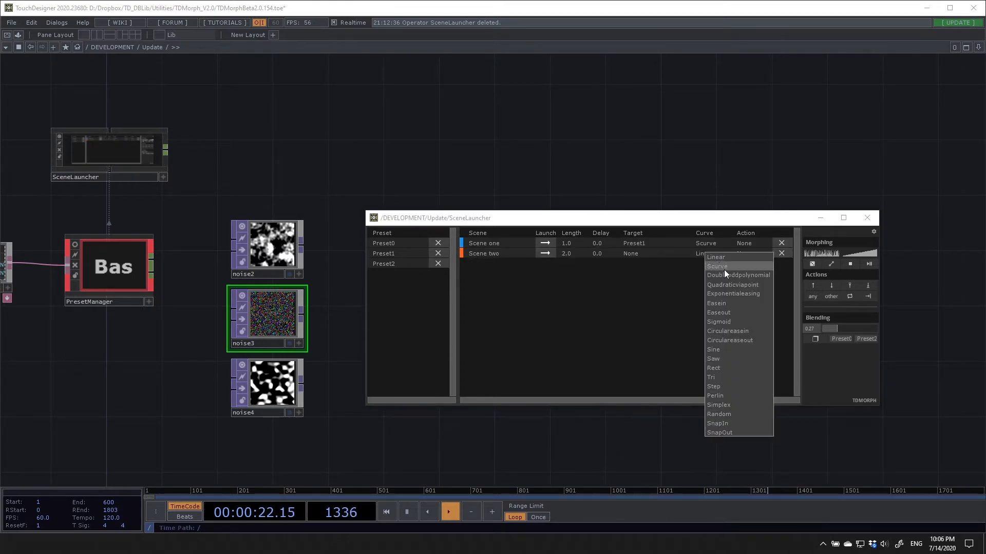
left_click(735, 303)
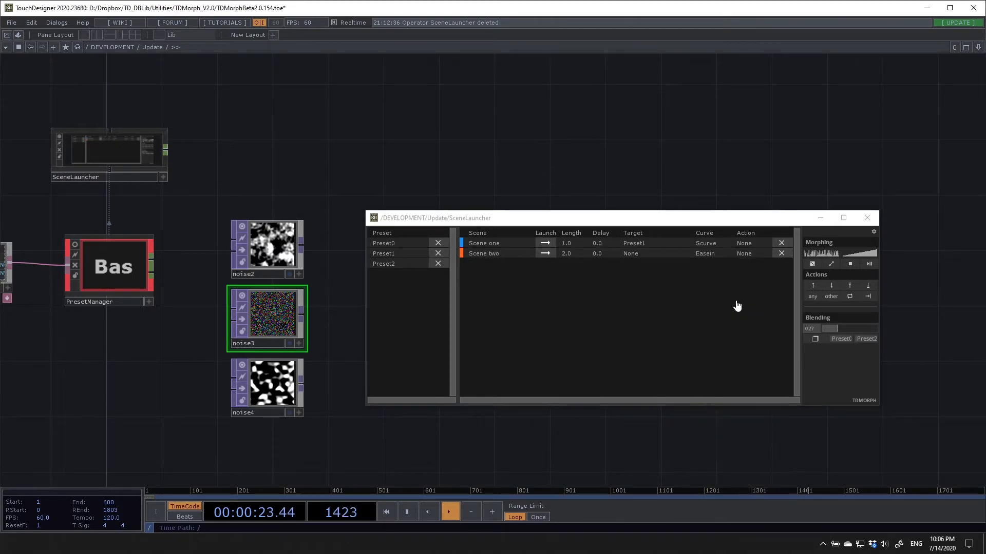
left_click(644, 257)
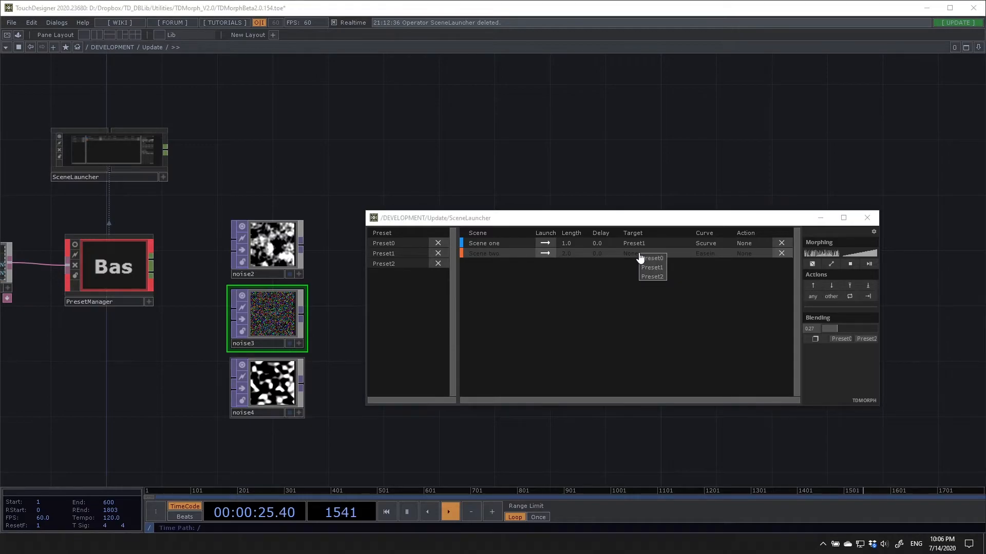
left_click(658, 276)
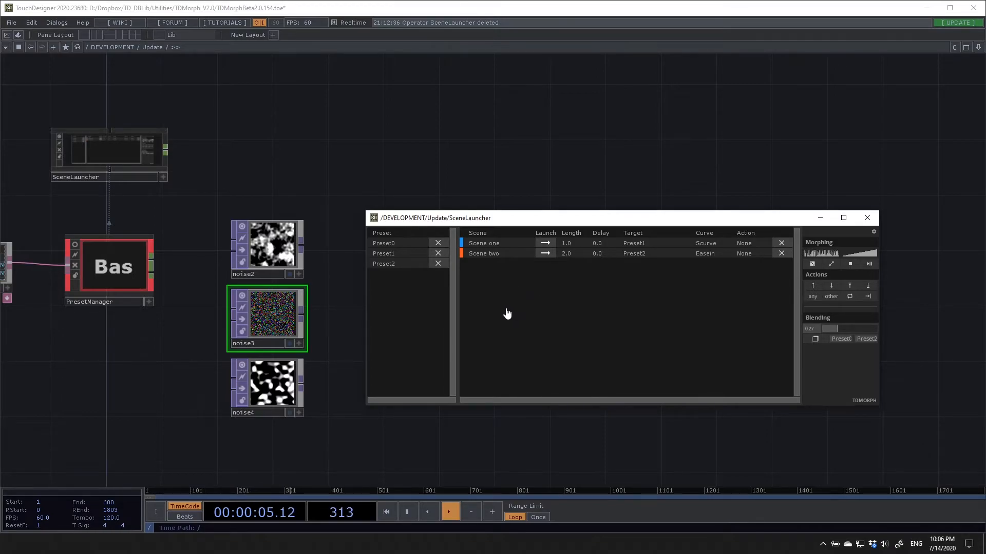
Create a scene named Scene three directly from Preset0 in the preset list
right_click(589, 283)
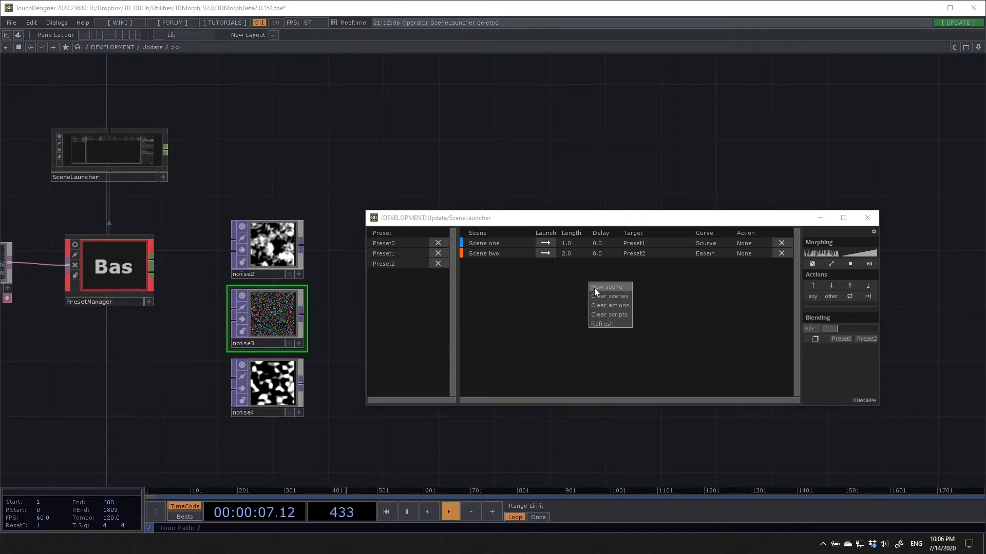
left_click(517, 281)
left_click_drag(387, 246, 529, 304)
type("Scene three")
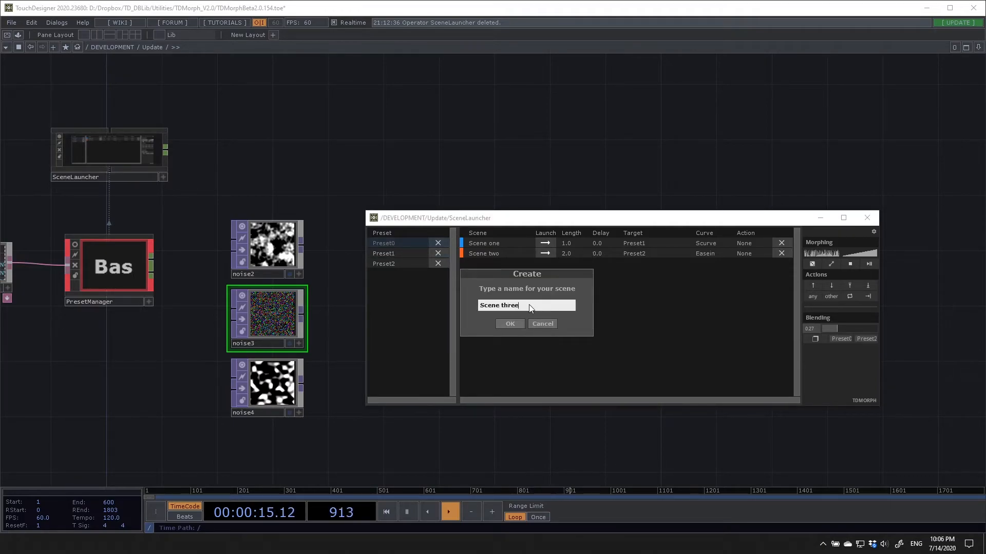
key("Return")
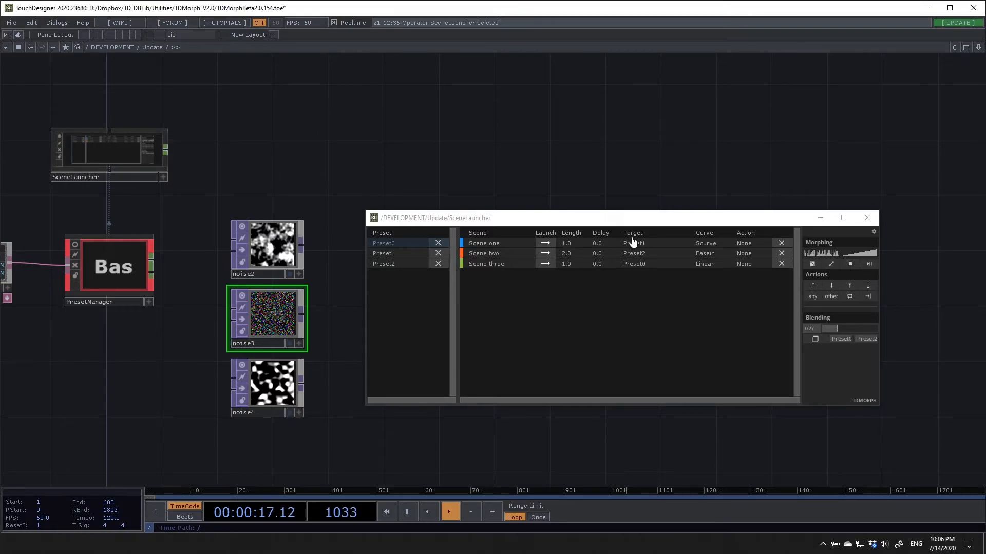
Launch Scene one and Scene two in turn
left_click(638, 264)
left_click(545, 243)
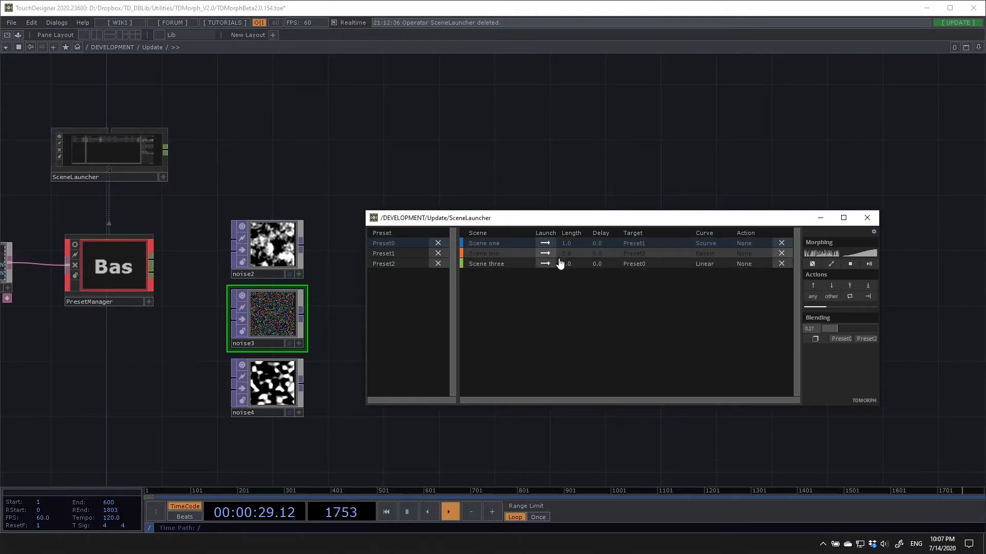
left_click(545, 253)
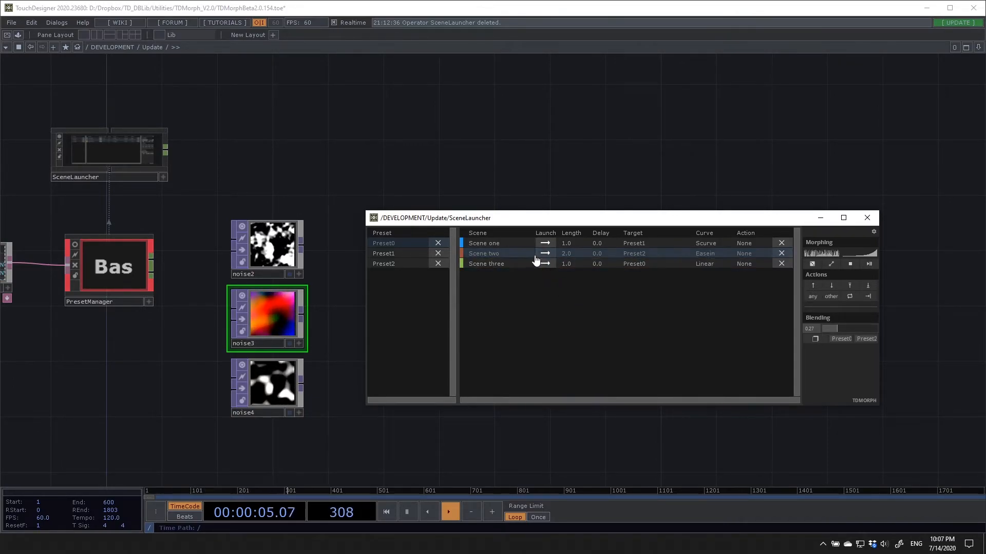
Move Scene three to the start of the scene list and rearrange the scenes back into one, two, three order
left_click_drag(505, 266, 507, 246)
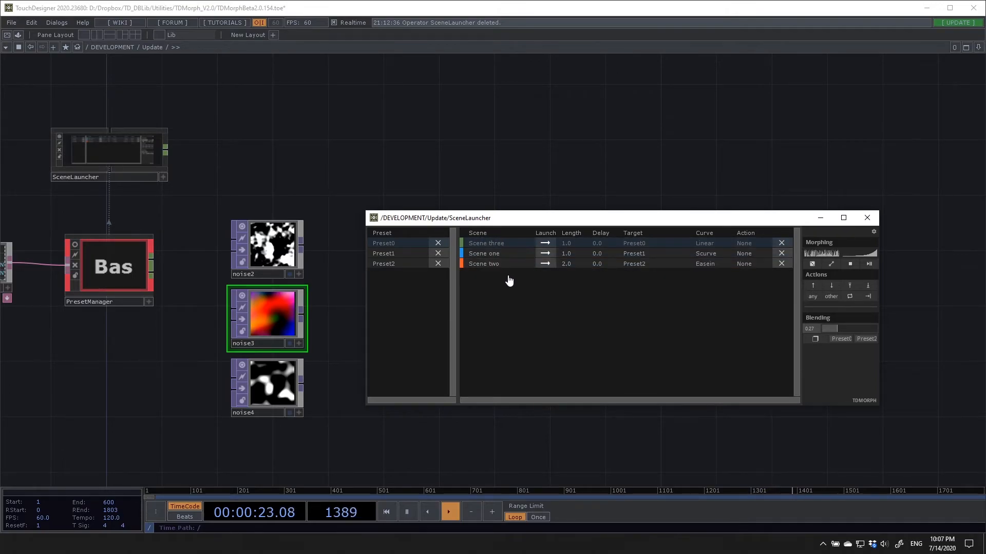
left_click_drag(503, 265, 496, 255)
mouse_move(508, 272)
left_mouse_down()
mouse_move(498, 248)
mouse_move(504, 254)
left_mouse_up()
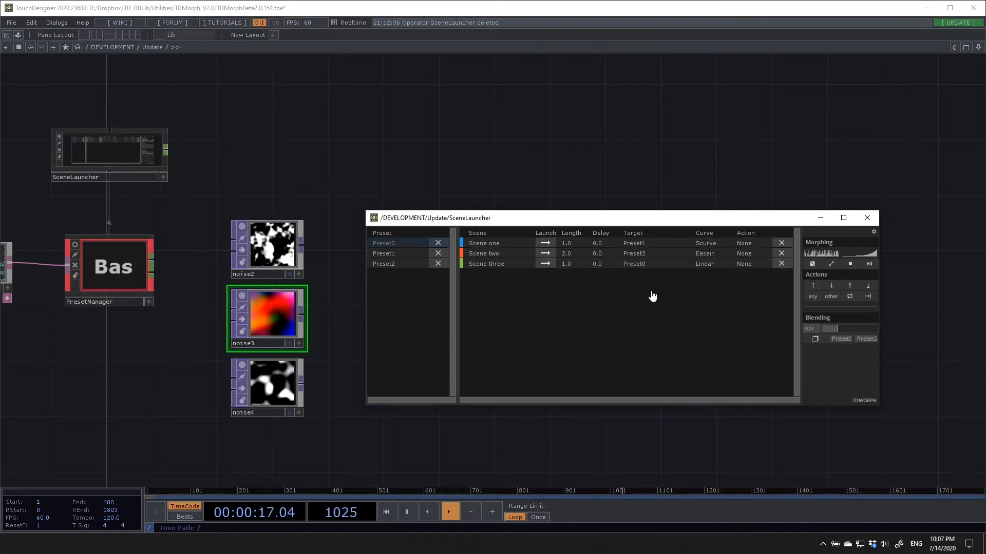
Launch Scene one and trigger the Next action twice, followed by the First, Last and Other actions
left_click(544, 246)
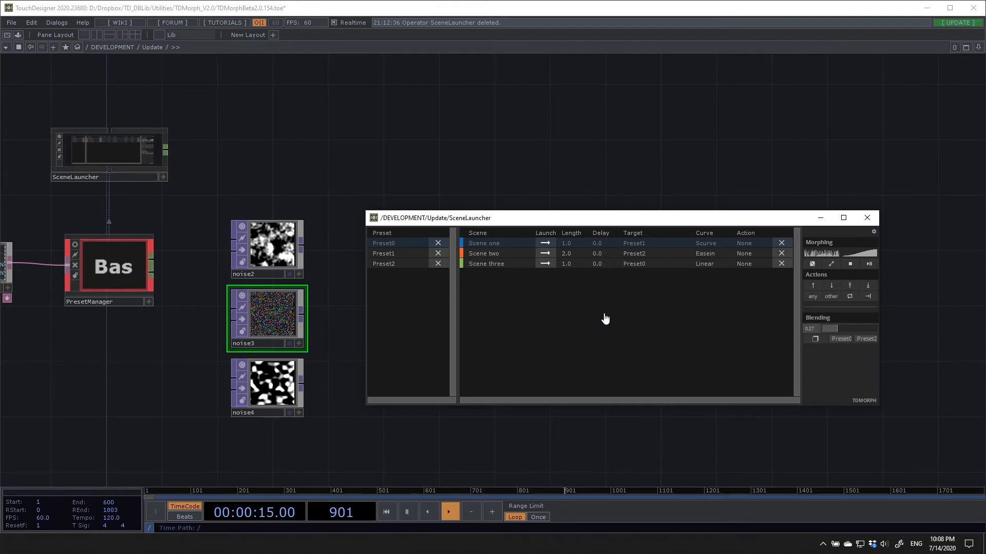
left_click(833, 286)
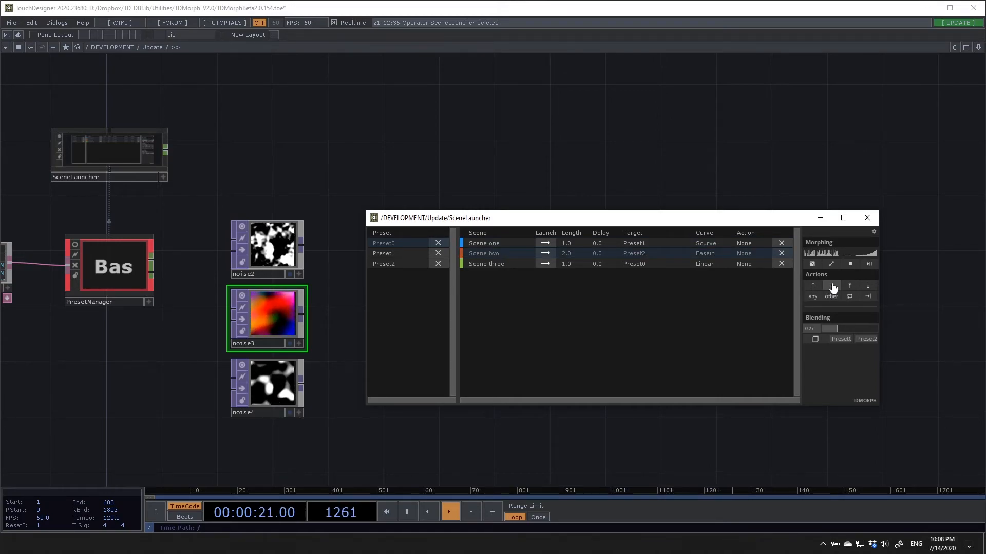
left_click(832, 286)
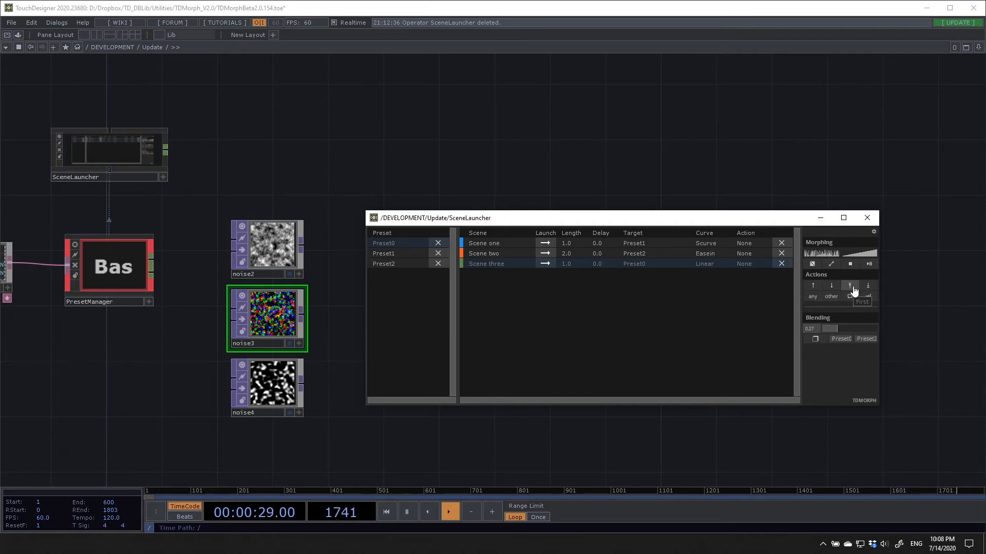
left_click(853, 290)
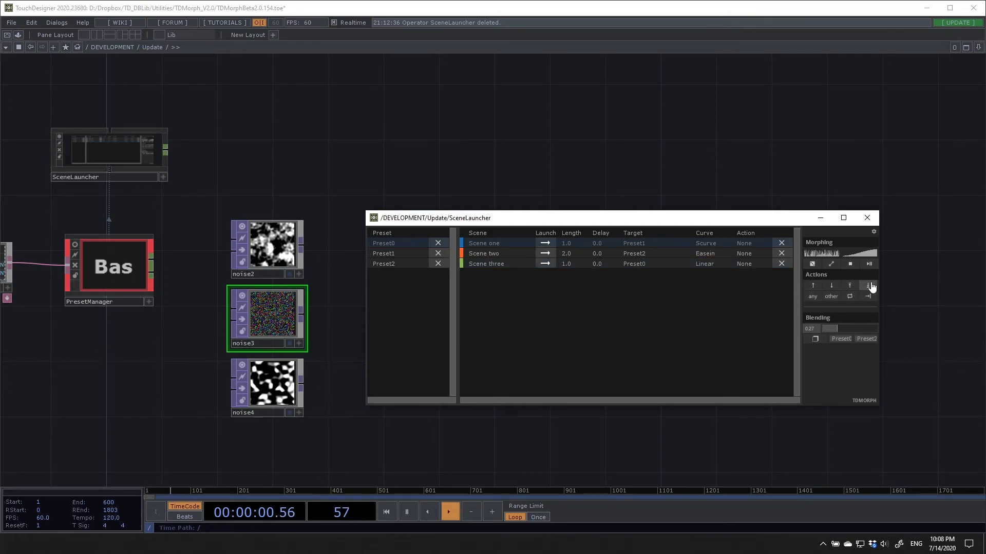
left_click(870, 287)
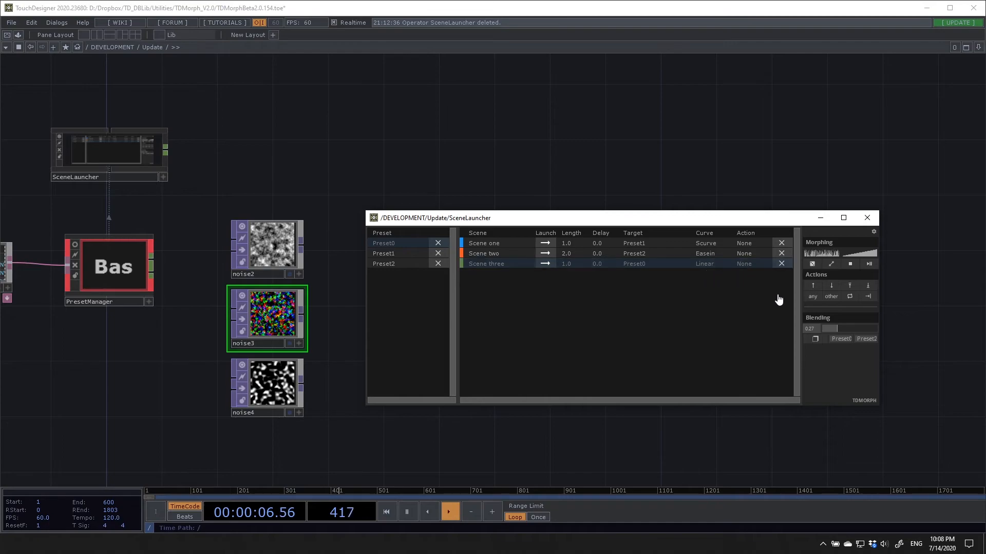
left_click(832, 297)
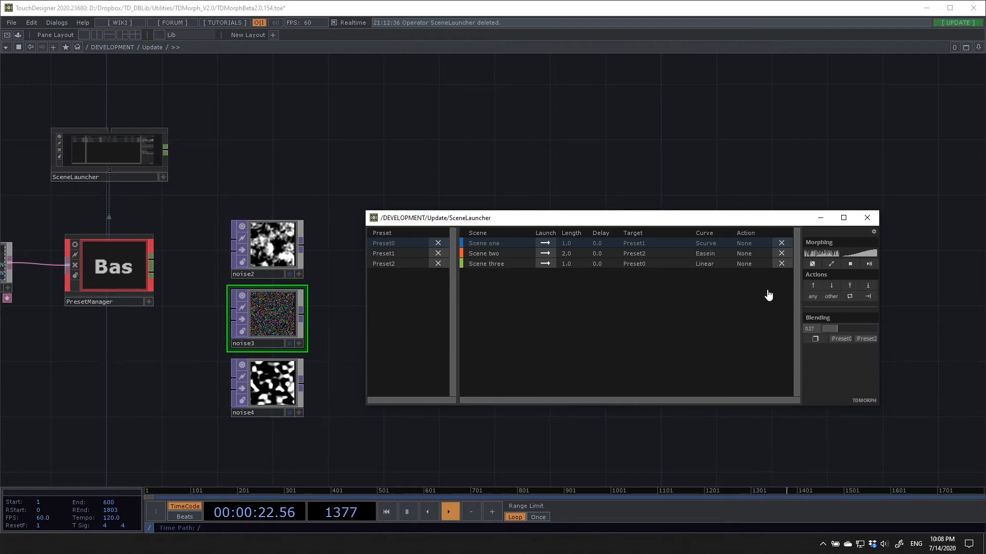
Set the action of Scene one and Scene two to Next and of Scene three to First, and launch Scene one
left_click(739, 243)
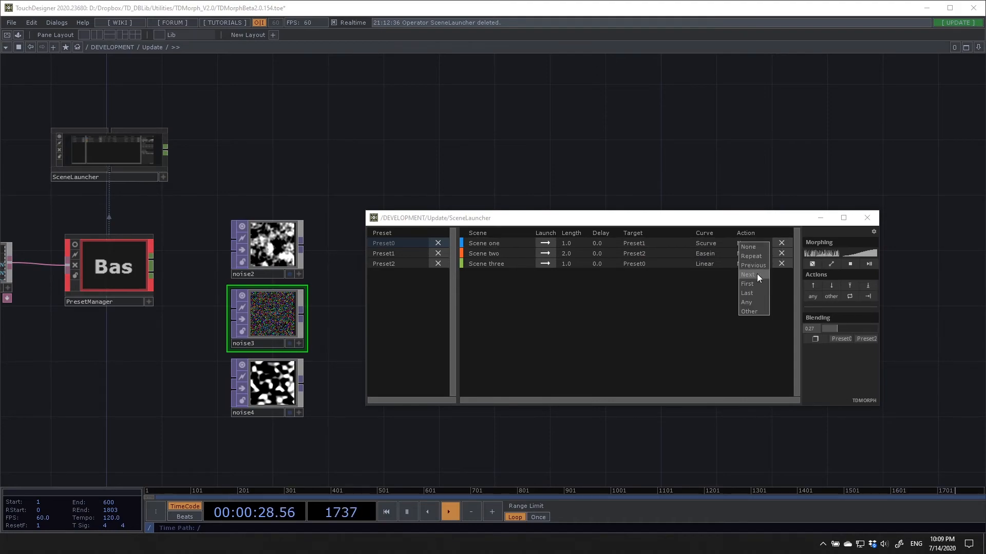
left_click(757, 273)
left_click(755, 256)
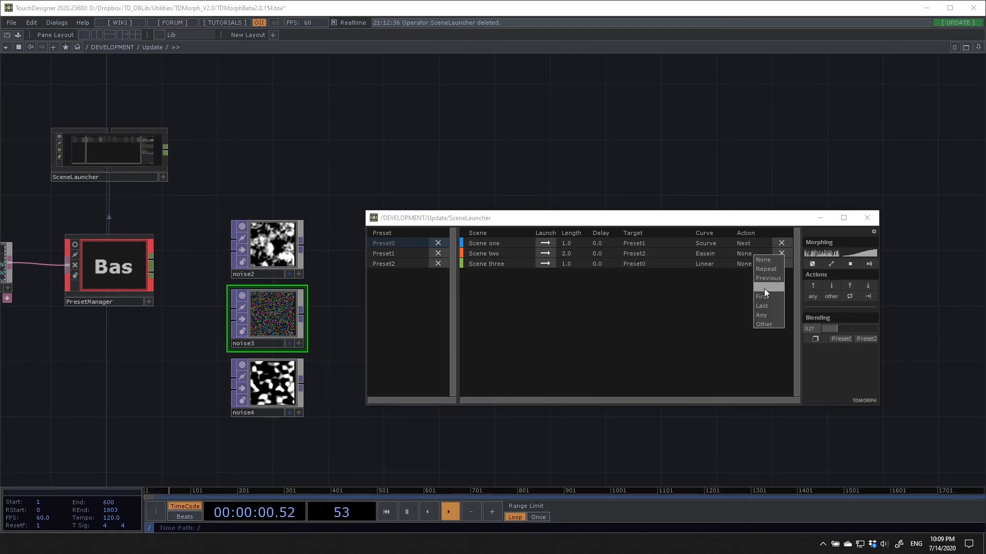
left_click(764, 288)
left_click(747, 265)
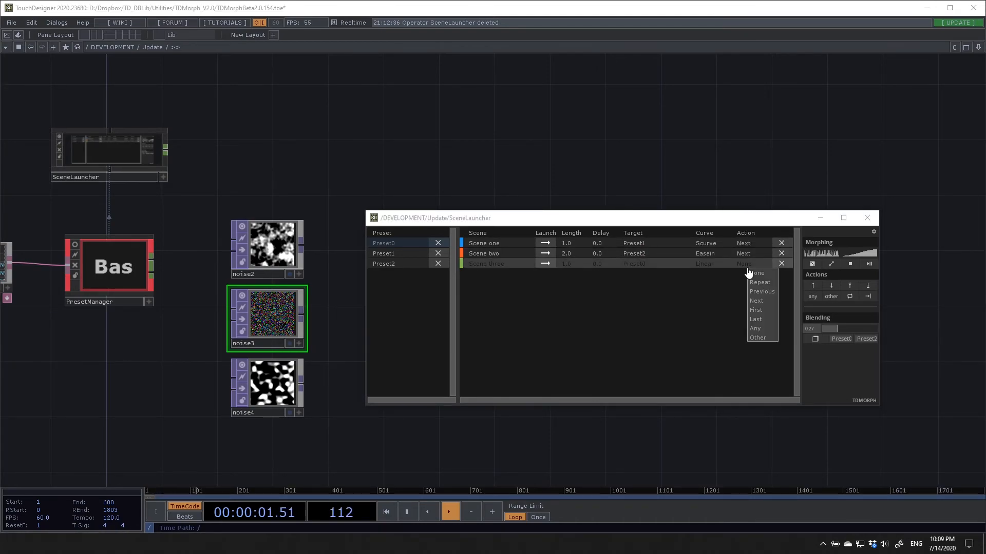
left_click(758, 309)
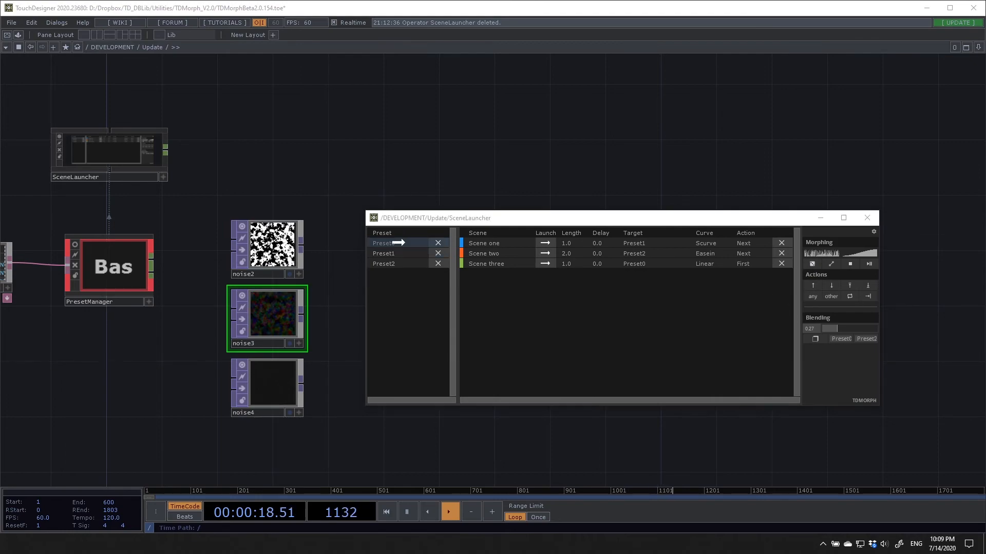
left_click(539, 243)
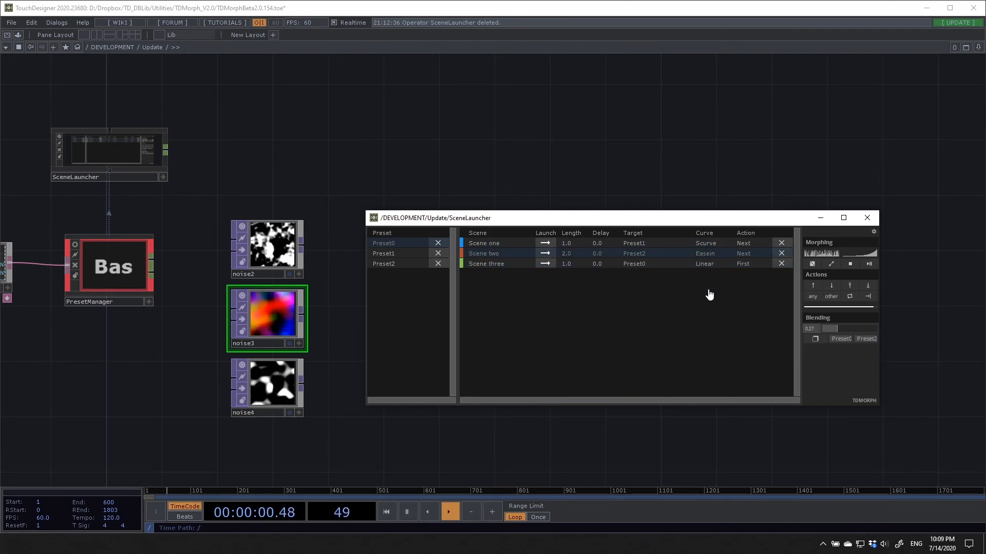
Change the action of Scene three to None and set it back to First
left_click(744, 266)
left_click(756, 271)
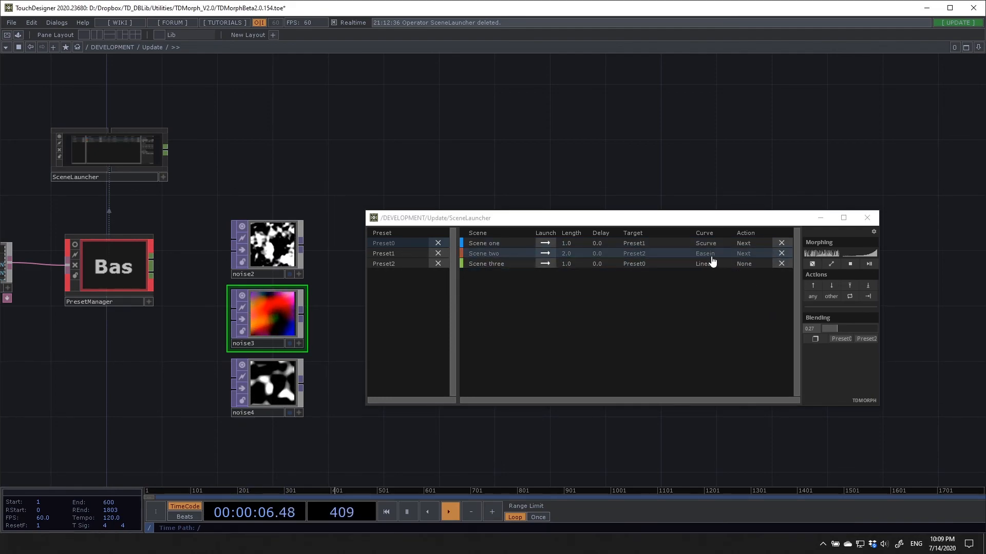
left_click(749, 265)
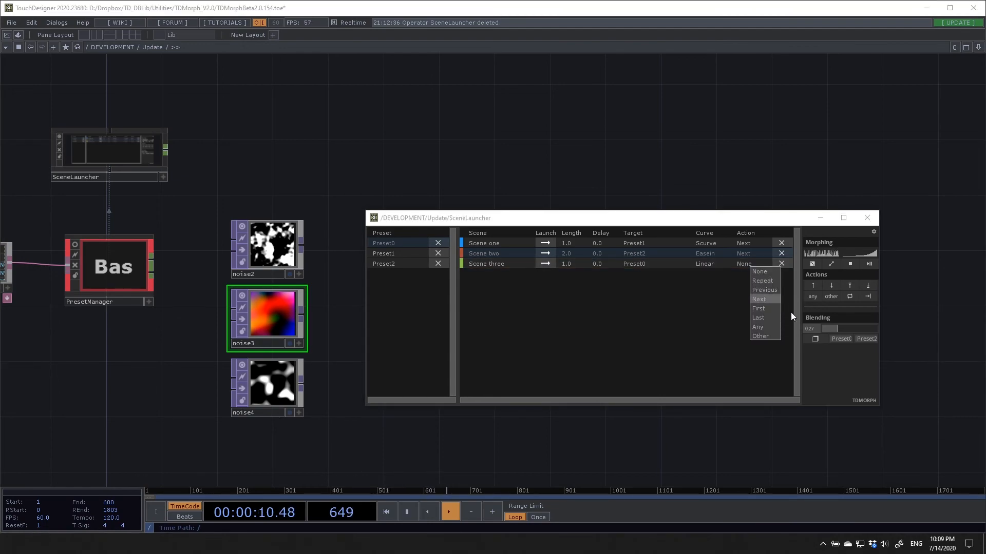
left_click(769, 310)
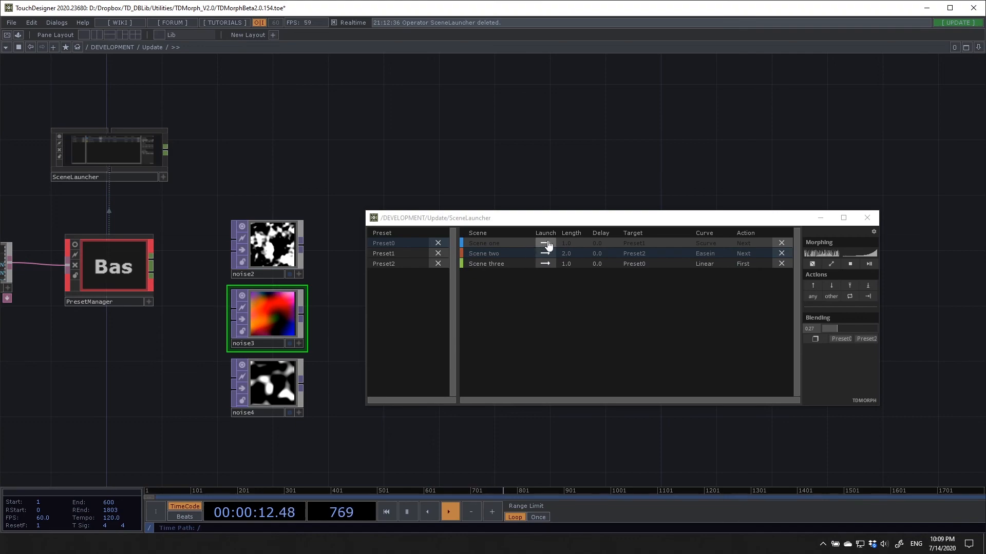
Stop and relaunch the sequence from Scene one, and try out its play/pause, stop and follow-action controls
left_click(850, 265)
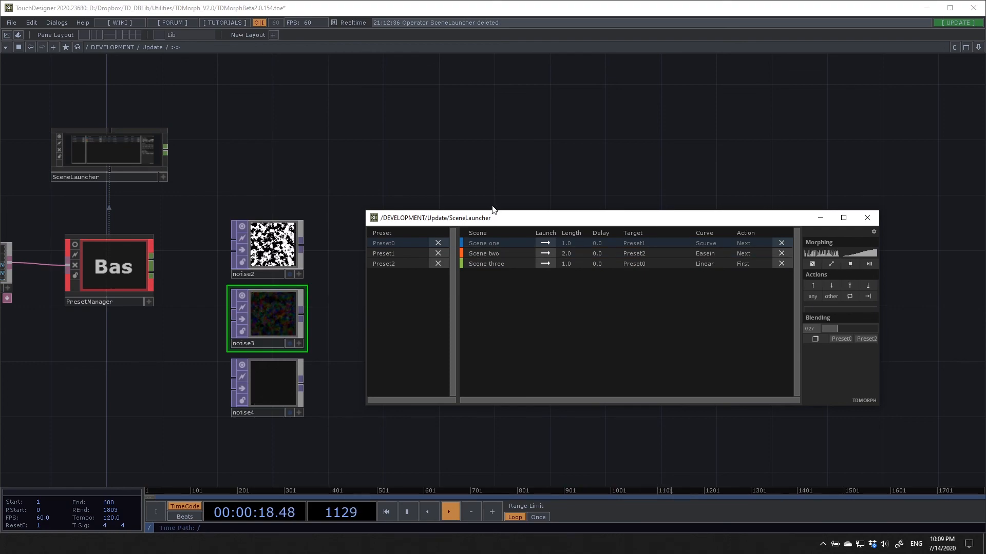
left_click(544, 243)
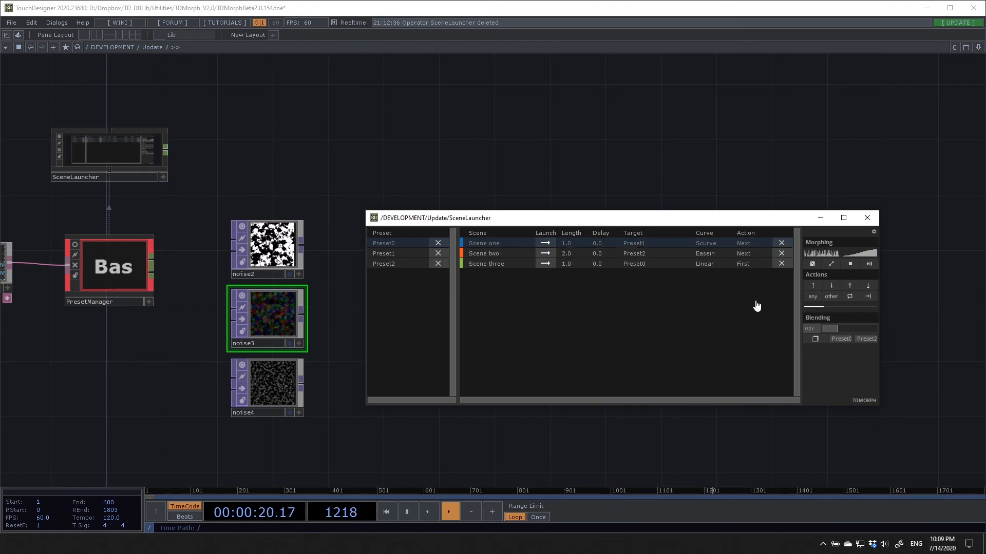
left_click(869, 264)
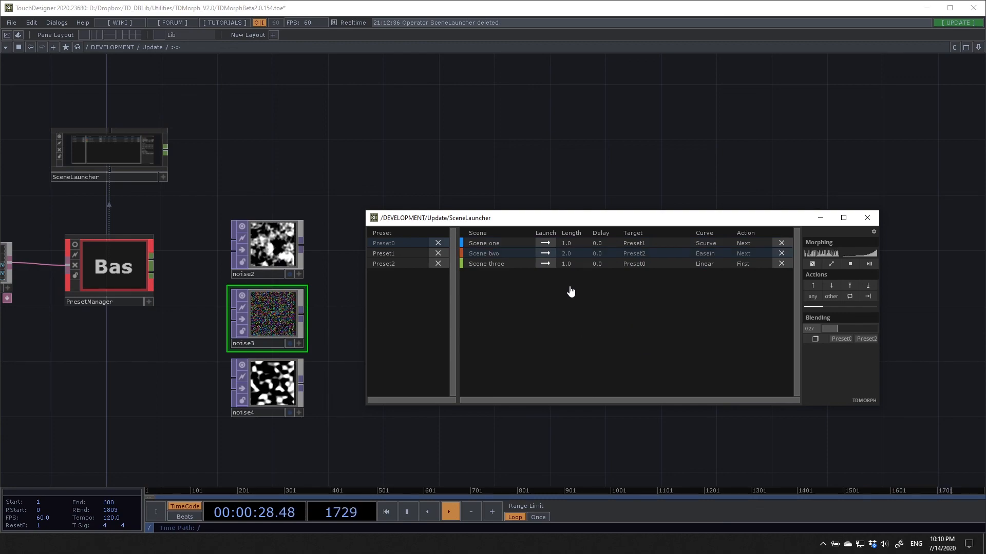
left_click(852, 264)
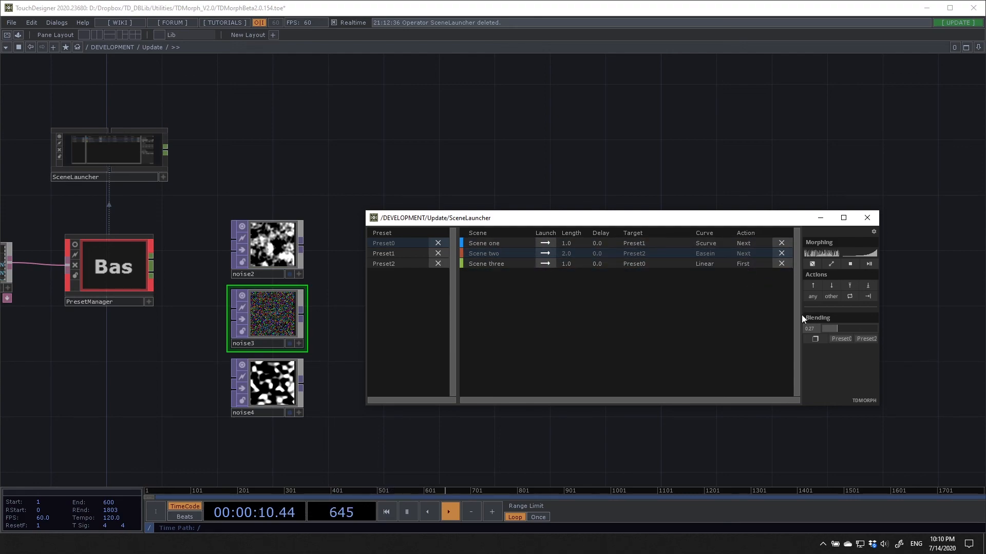
left_click(867, 298)
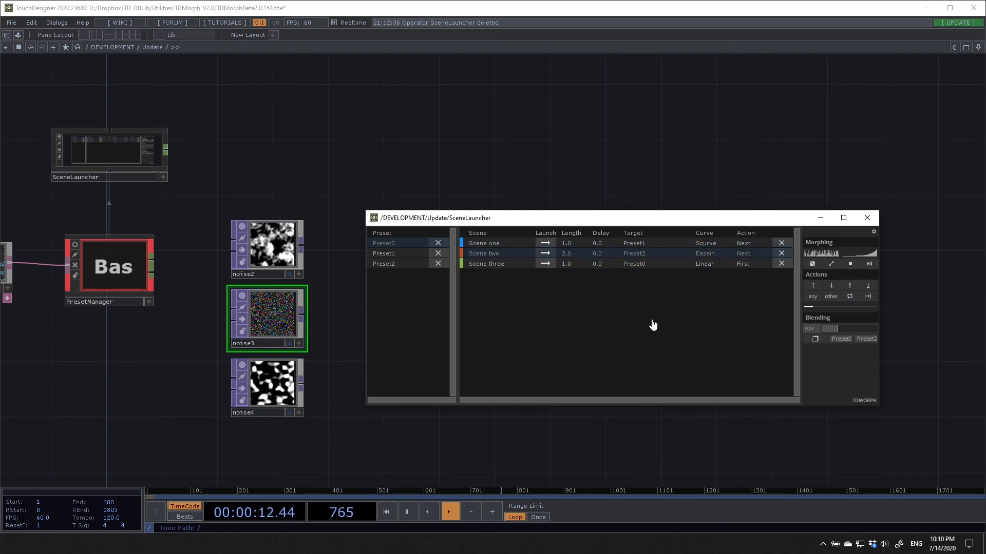